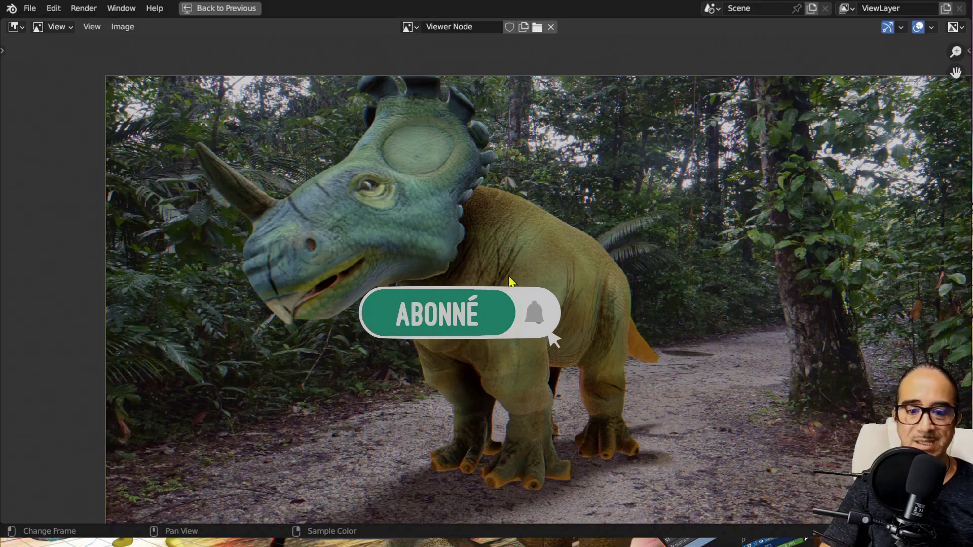
Step: Zoom into the Viewer Node composite for a close look at the dinosaur's eye
scroll(524, 207, "down", 2)
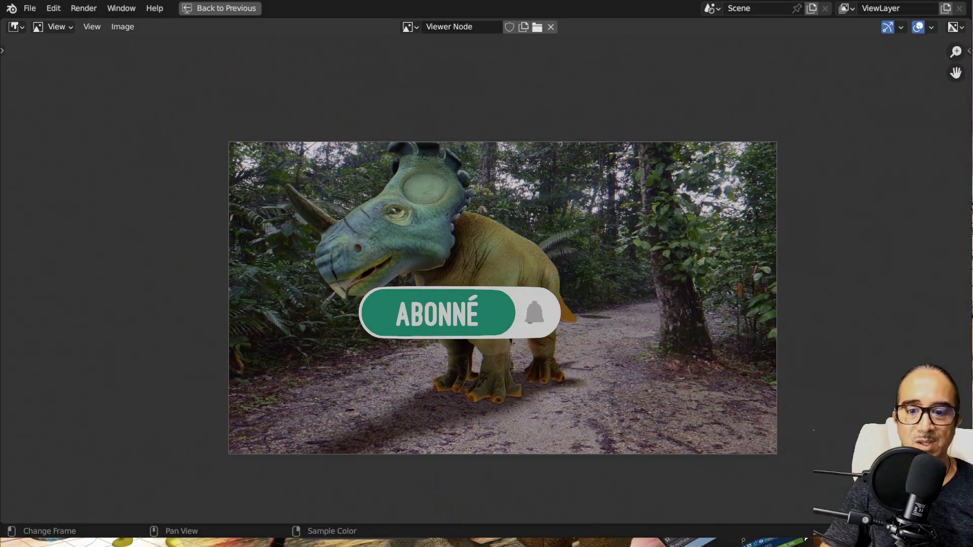
scroll(575, 246, "up", 1)
scroll(614, 250, "up", 1)
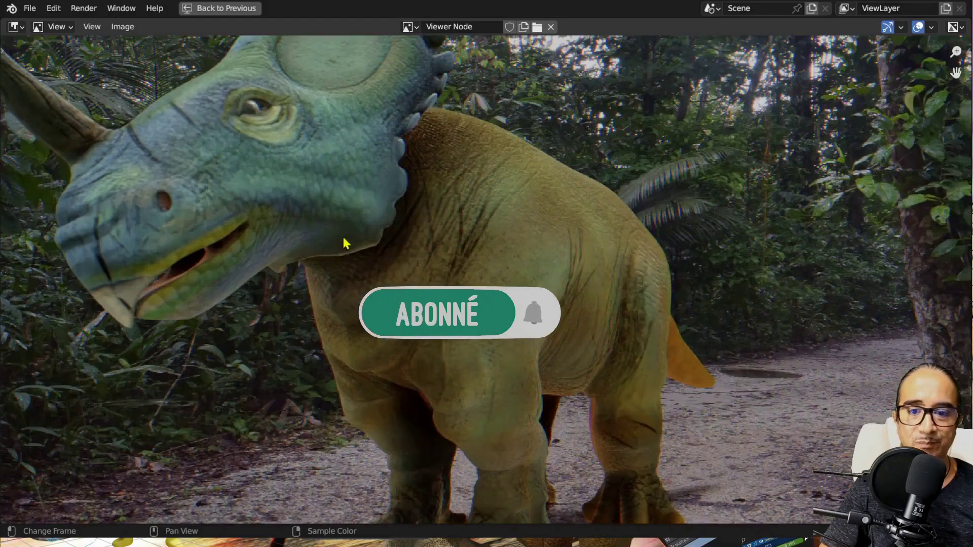
scroll(405, 304, "up", 1)
scroll(467, 365, "up", 1)
scroll(358, 253, "up", 1)
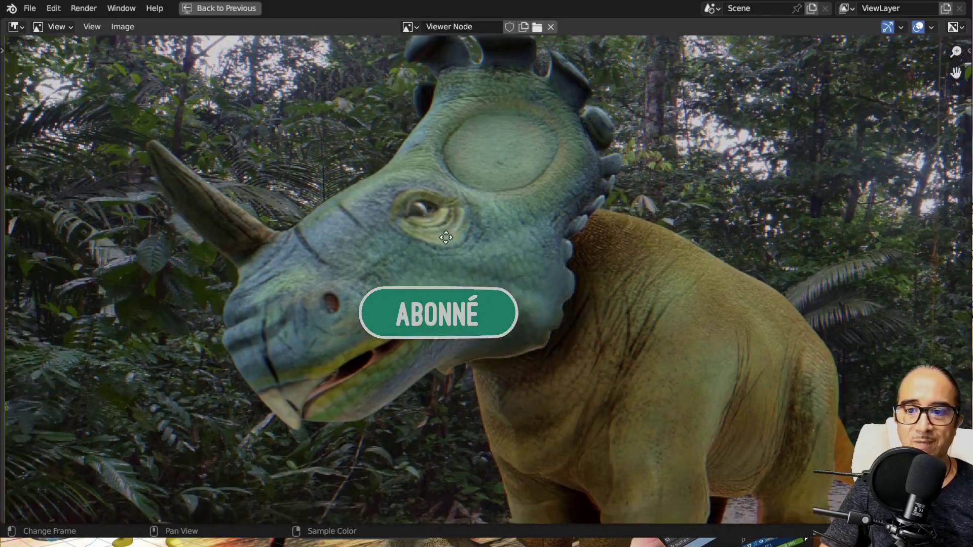
scroll(456, 203, "up", 1)
scroll(474, 185, "up", 2)
mouse_move(473, 182)
middle_mouse_down()
mouse_move(490, 200)
mouse_move(502, 245)
middle_mouse_up()
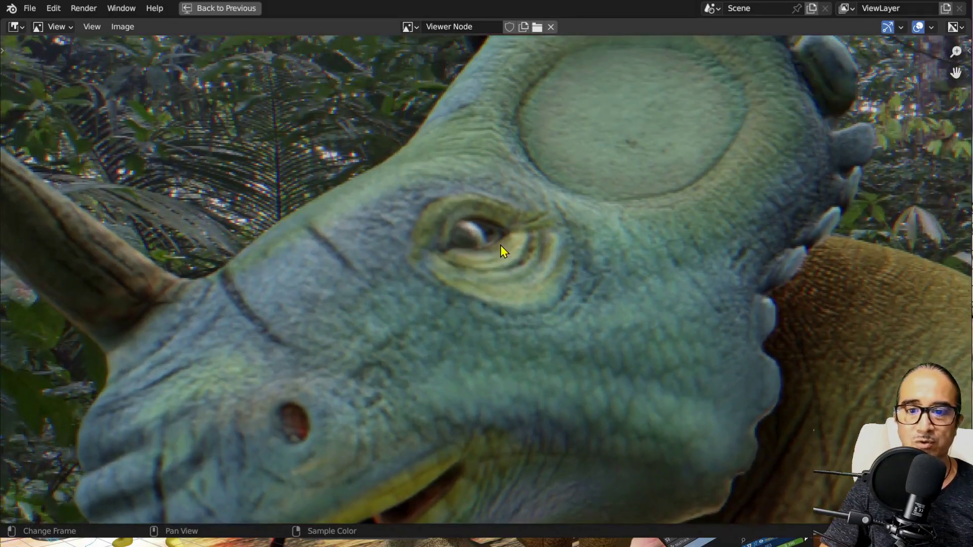
scroll(461, 179, "up", 3)
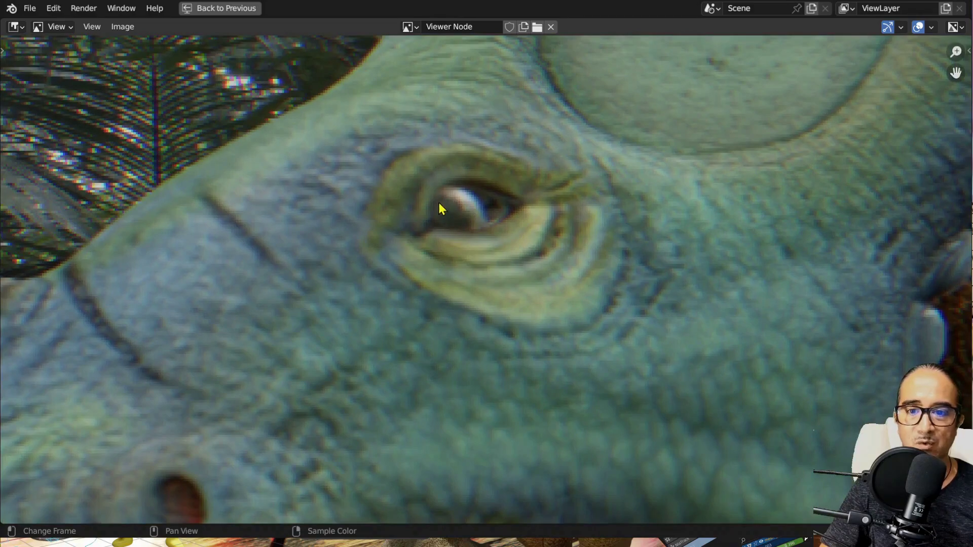
Step: Zoom back out and restore the Shading workspace layout
scroll(488, 198, "down", 3)
scroll(482, 209, "down", 1)
scroll(489, 288, "down", 3)
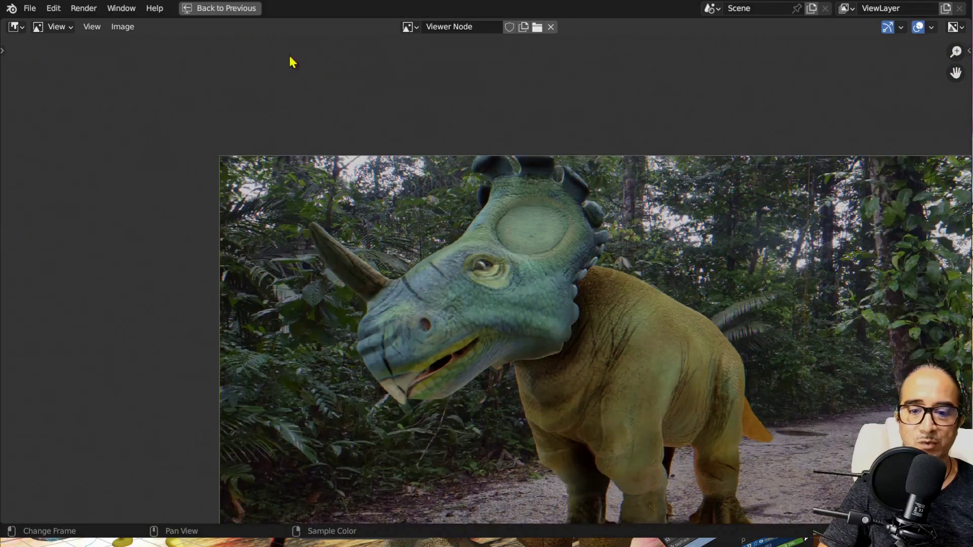
key("ctrl+space")
Step: Select the chrome sphere, rotate it, and move it beside the dinosaur
key("g")
left_click(569, 203)
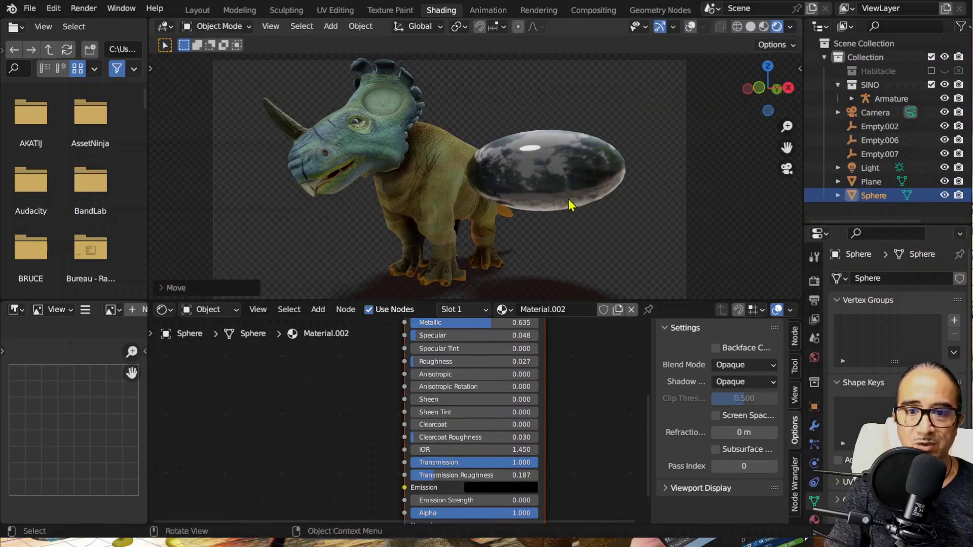
key("r")
key("r")
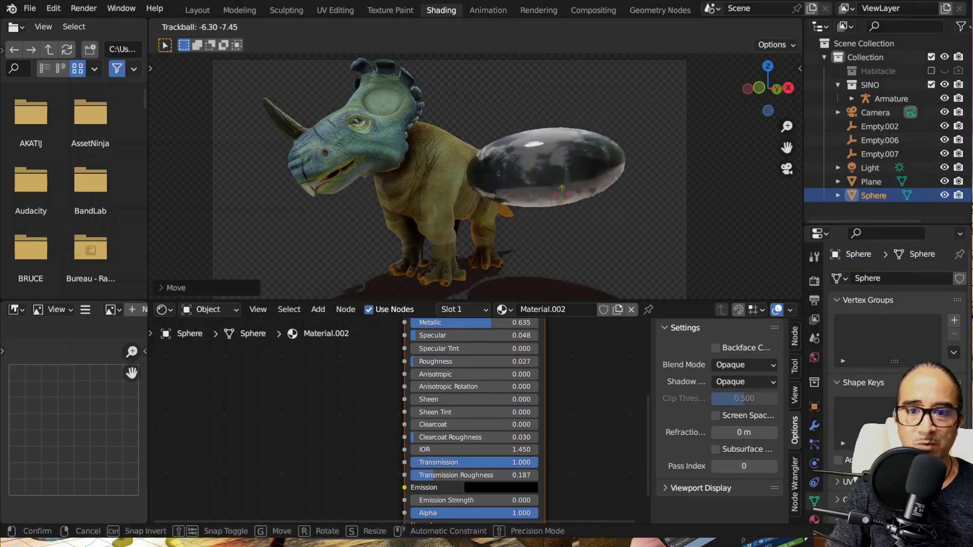
left_click(541, 188)
key("g")
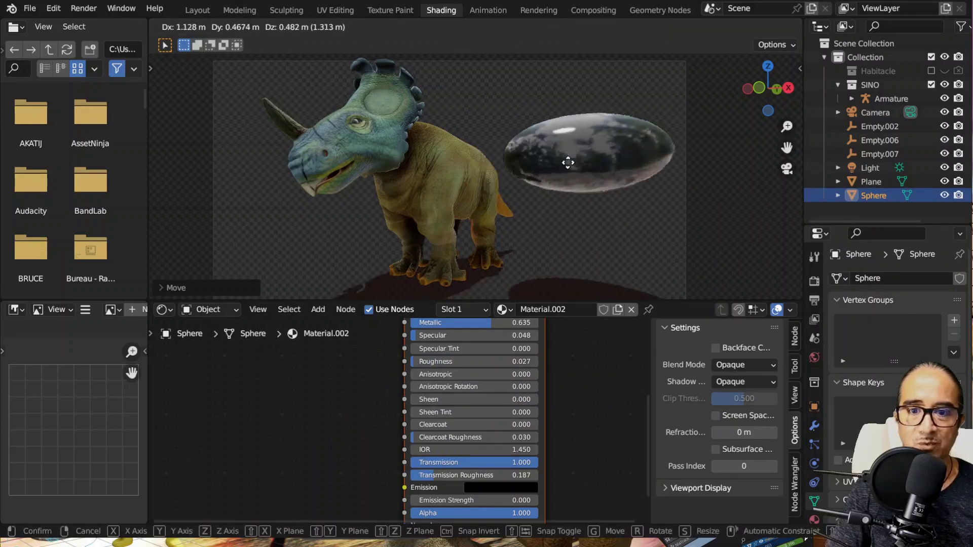
left_click(565, 160)
scroll(558, 203, "down", 2)
key("g")
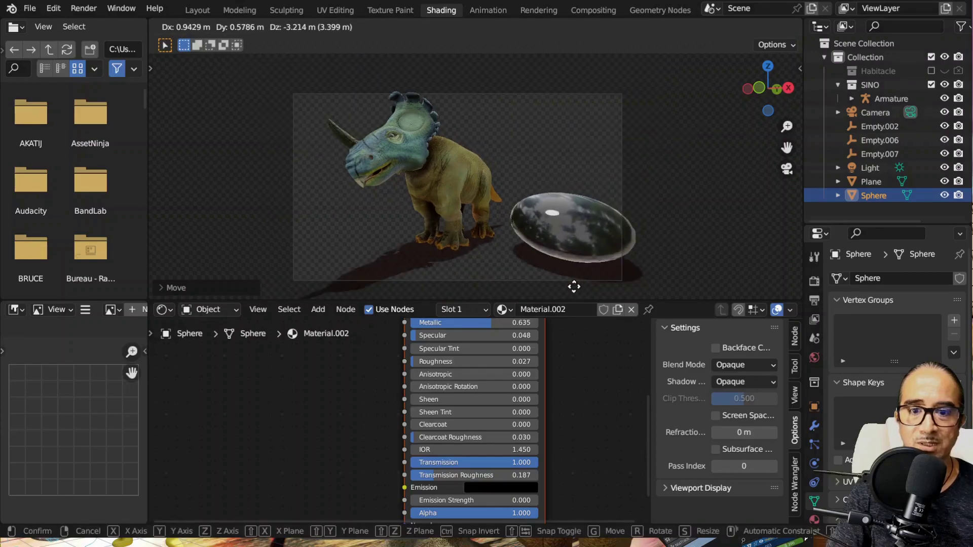
left_click(576, 284)
Step: Reposition the sphere until it floats above the dinosaur's back
scroll(576, 280, "up", 2)
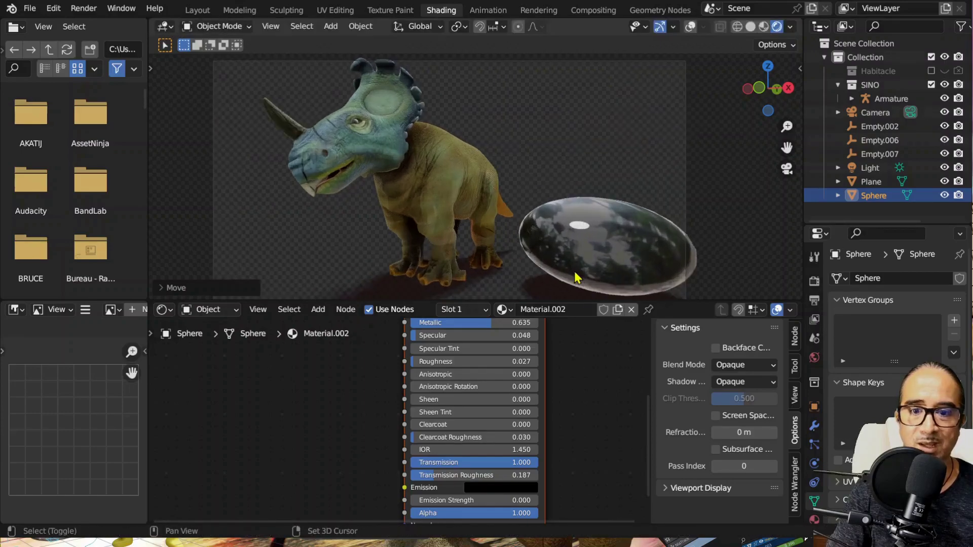
scroll(533, 195, "up", 2)
key("g")
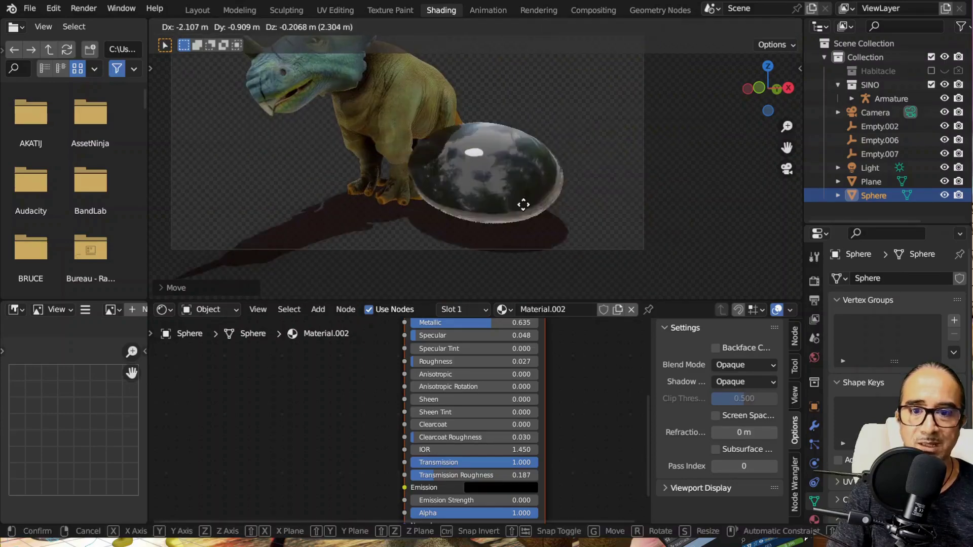
left_click(292, 174)
middle_click_drag(293, 174, 321, 260)
key("g")
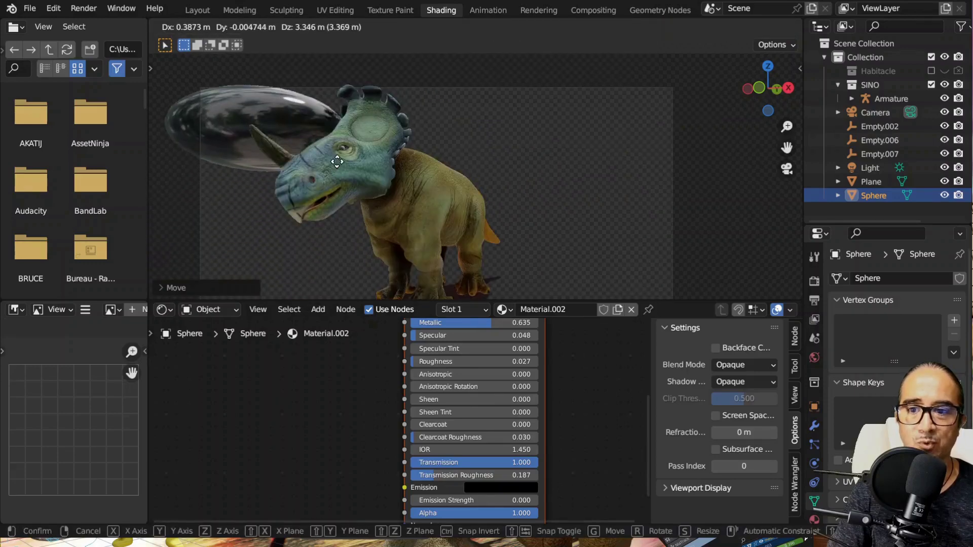
left_click(569, 135)
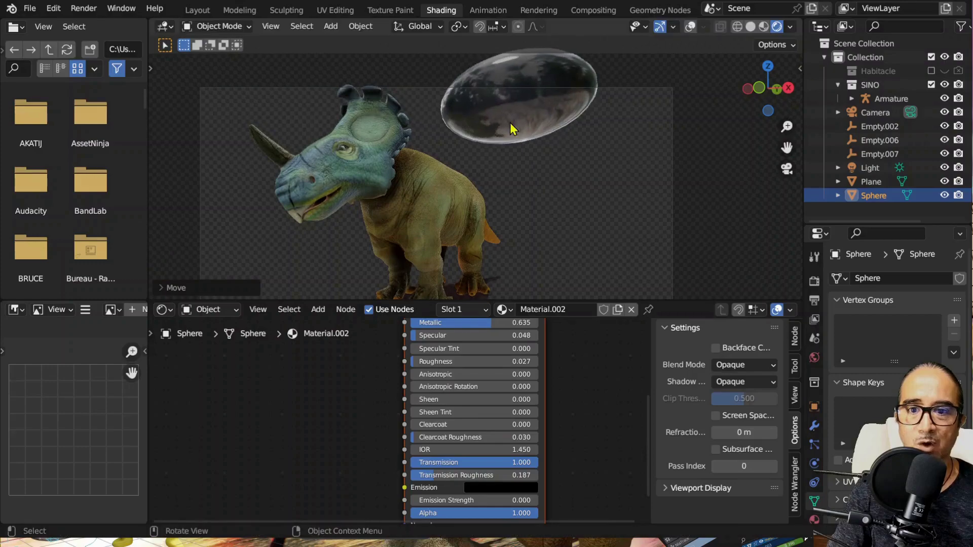
key("r")
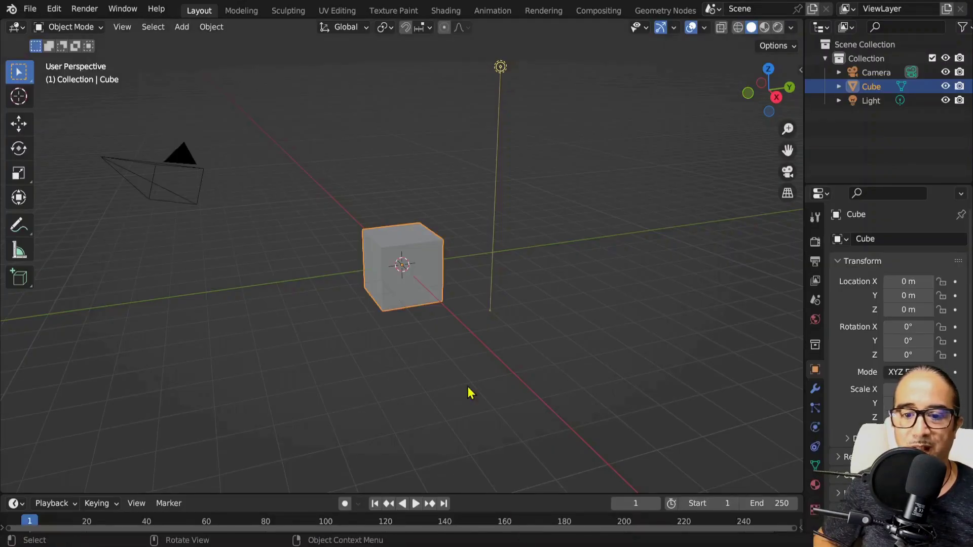
Step: Orbit the fresh default scene to view the cube from a higher angle
mouse_move(468, 393)
middle_mouse_down()
mouse_move(382, 358)
mouse_move(415, 356)
mouse_move(390, 363)
middle_mouse_up()
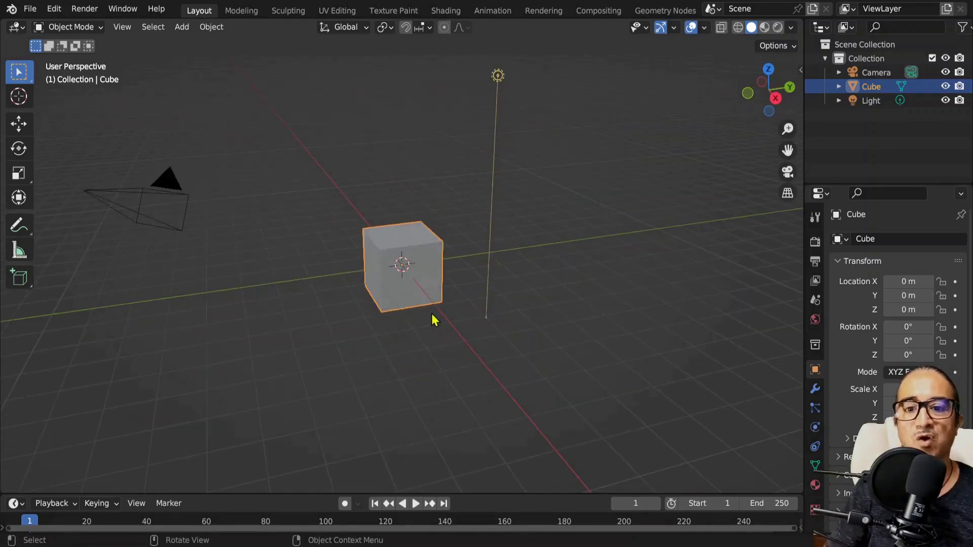
middle_click_drag(434, 321, 425, 302)
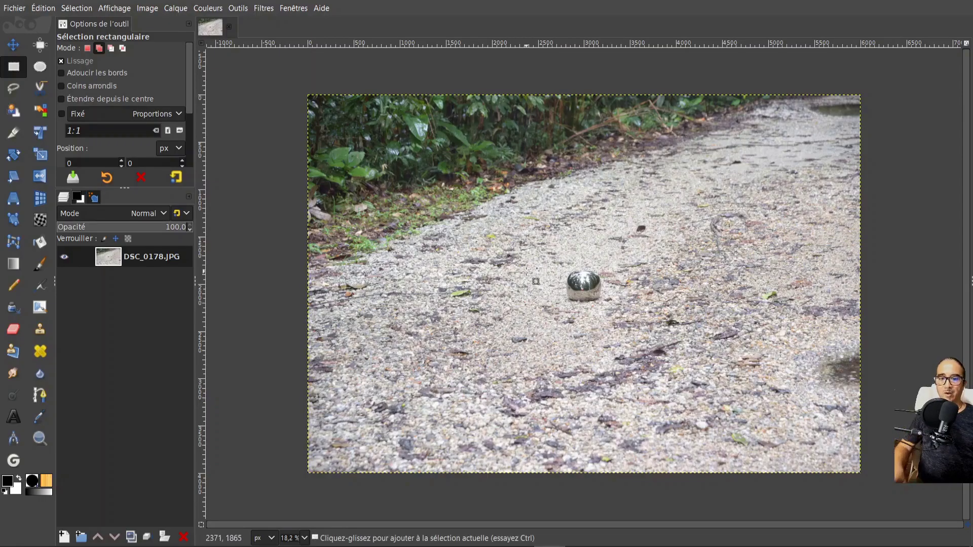
Step: Draw a square selection around the chrome ball in the photo
scroll(557, 246, "right", 2)
scroll(557, 246, "down", 1)
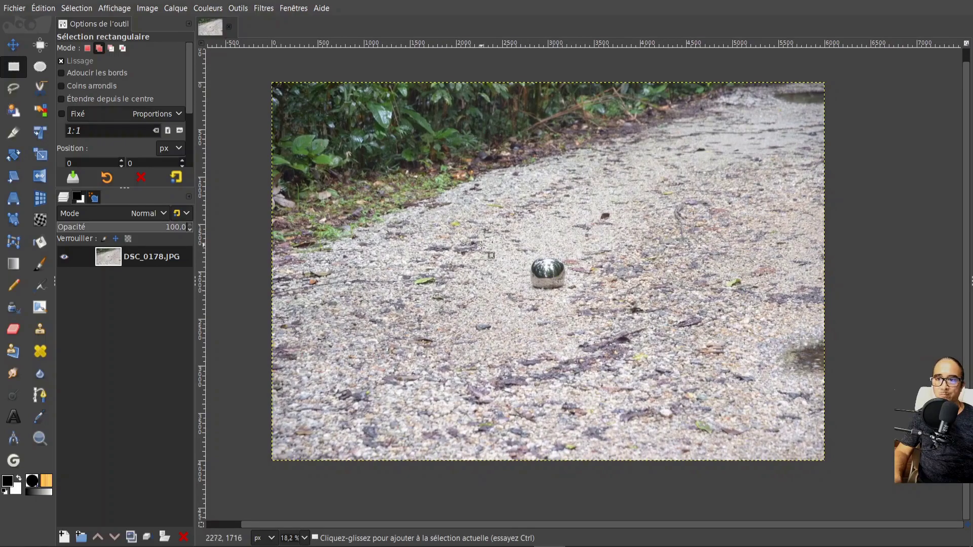
scroll(580, 283, "up", 1)
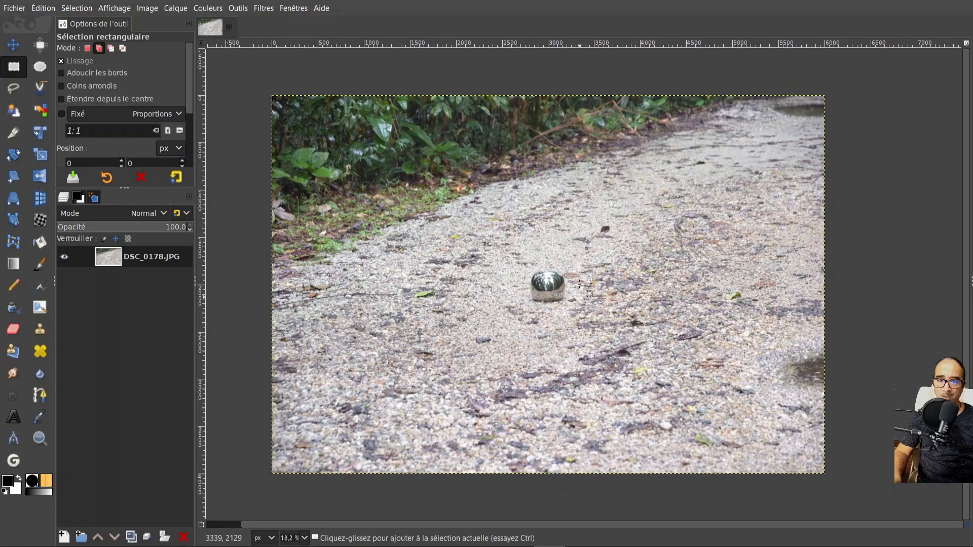
scroll(568, 283, "up", 1, "ctrl")
scroll(500, 288, "up", 3, "ctrl")
scroll(413, 334, "up", 2, "ctrl")
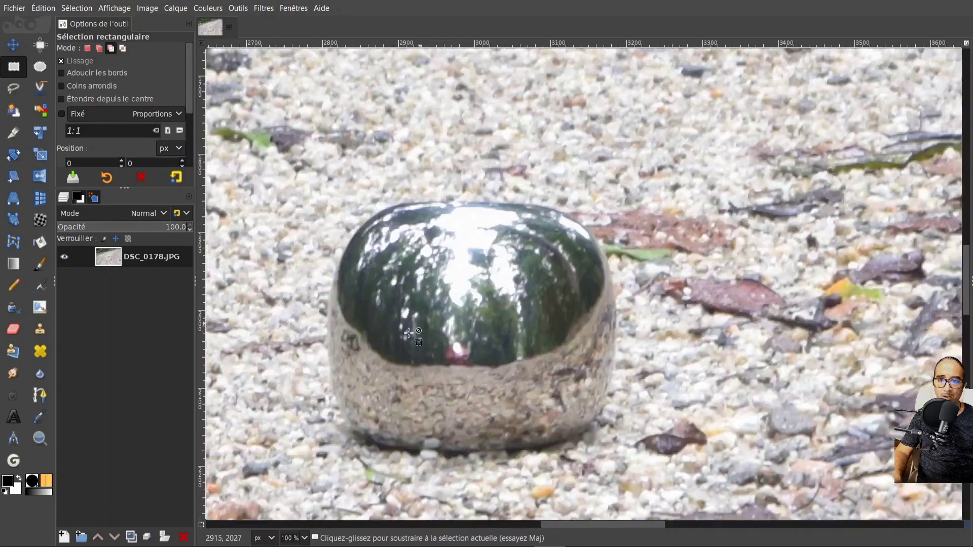
scroll(442, 324, "down", 4)
scroll(475, 153, "left", 4)
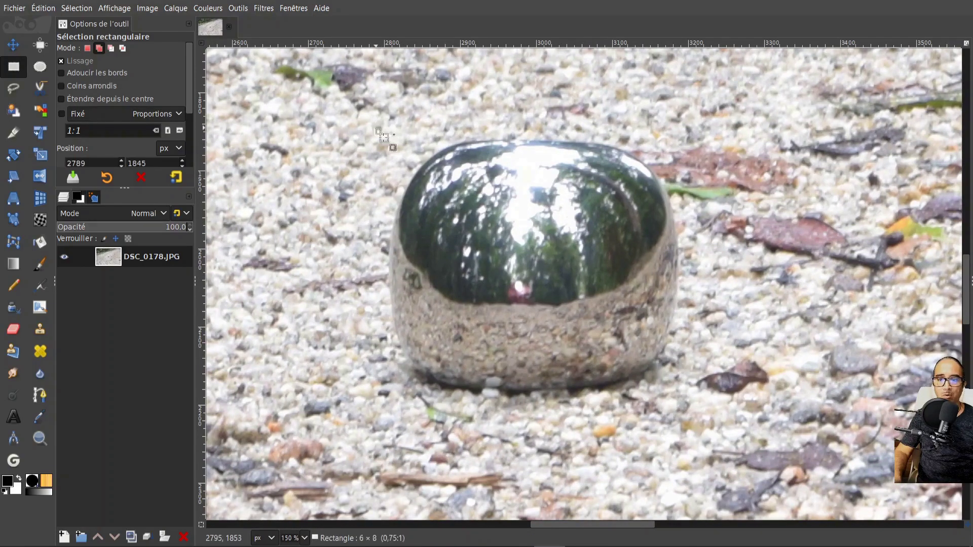
left_click_drag(471, 252, 668, 438)
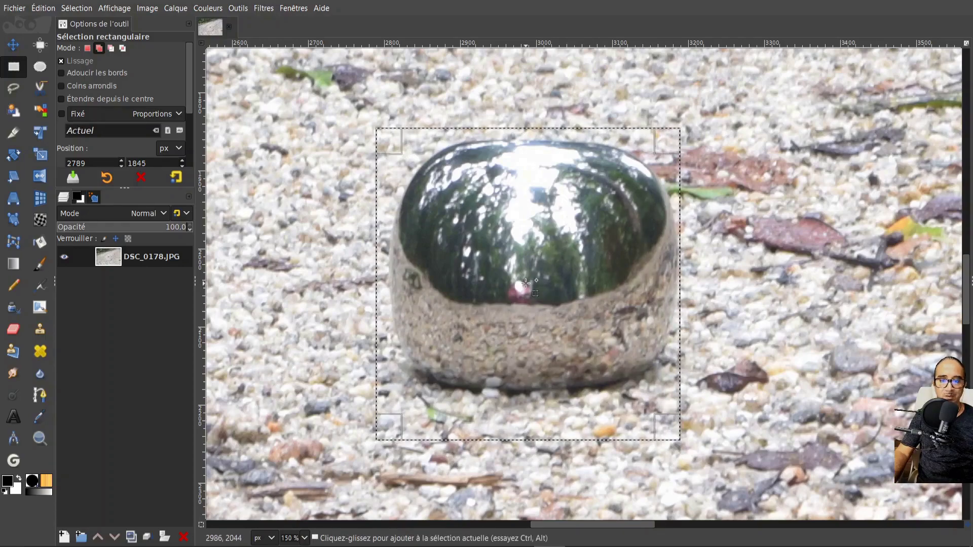
left_click_drag(526, 282, 544, 293)
Step: Fit the square snugly to the ball and crop the layer to the selection
left_click_drag(695, 453, 670, 411, "shift")
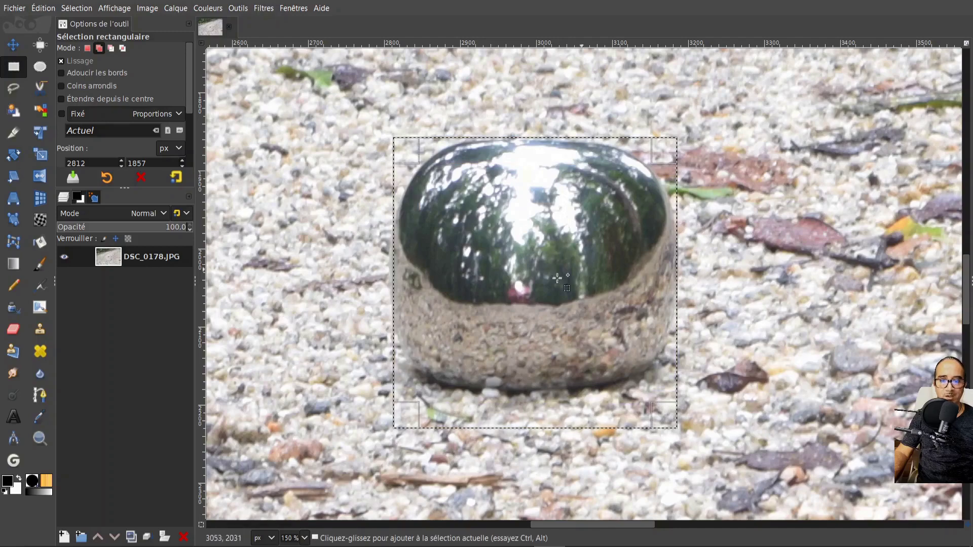
left_click_drag(532, 284, 536, 280)
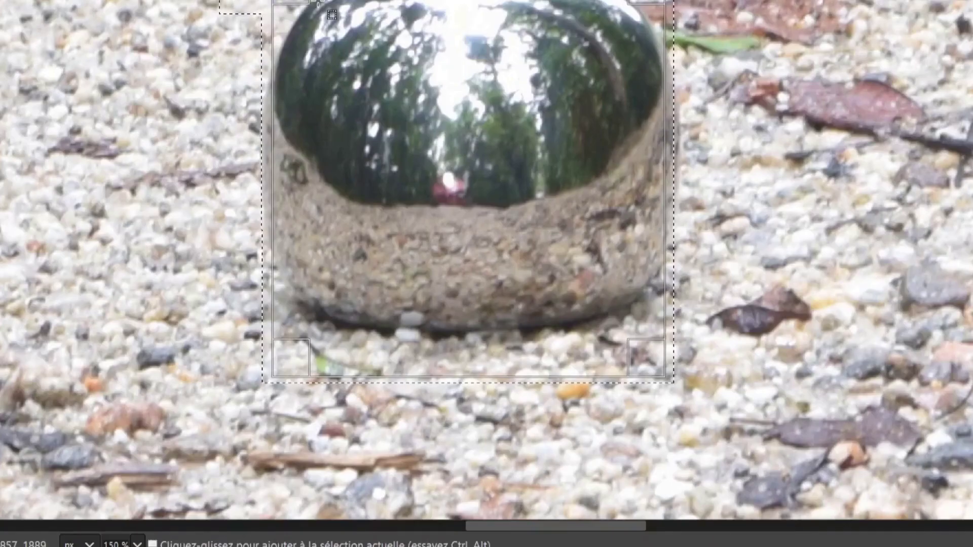
right_click(319, 4)
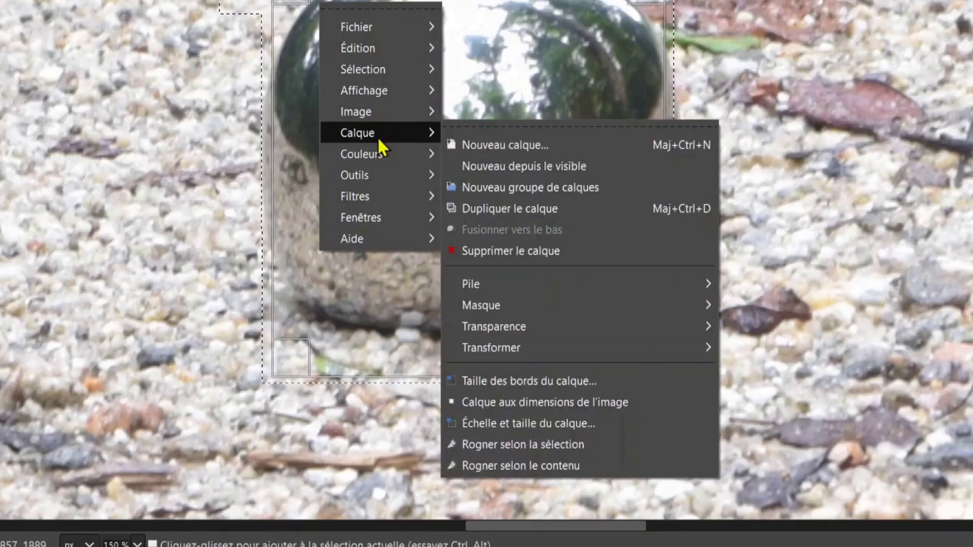
mouse_move(379, 132)
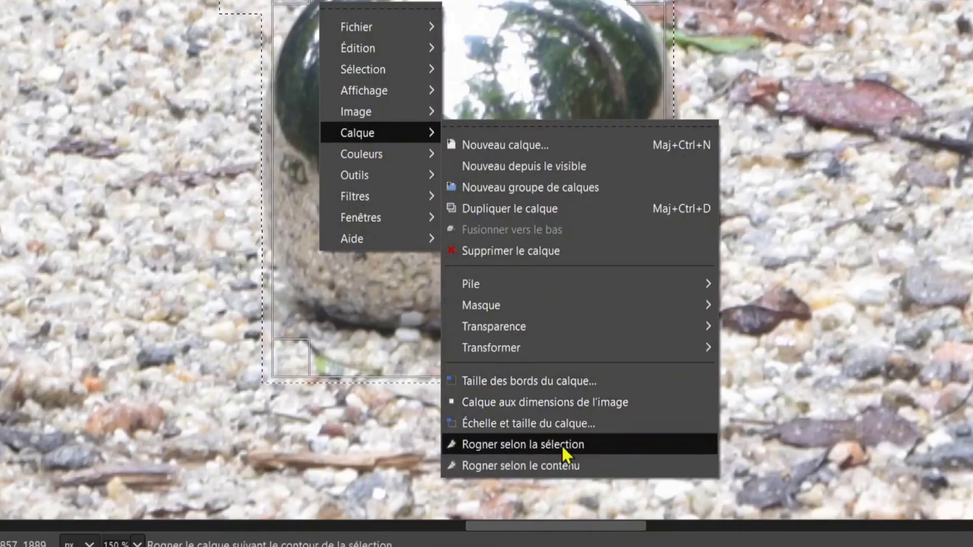
left_click(590, 448)
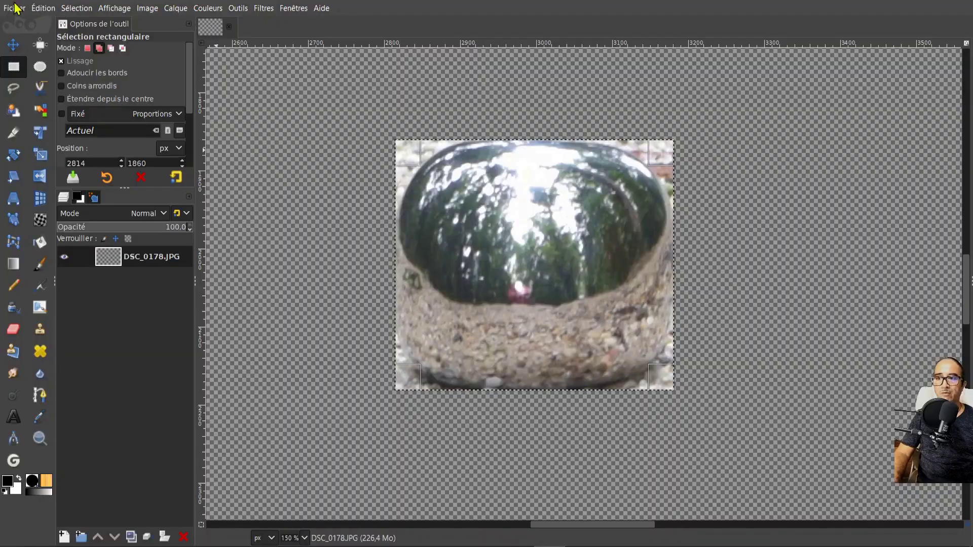
left_click(13, 9)
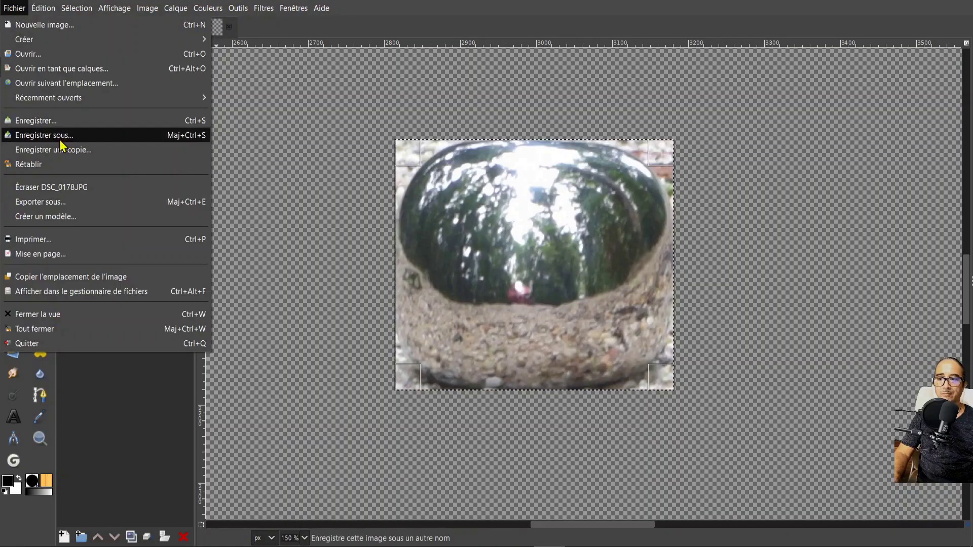
left_click(961, 4)
Step: Minimize GIMP and return to Blender's default cube scene
left_click(905, 3)
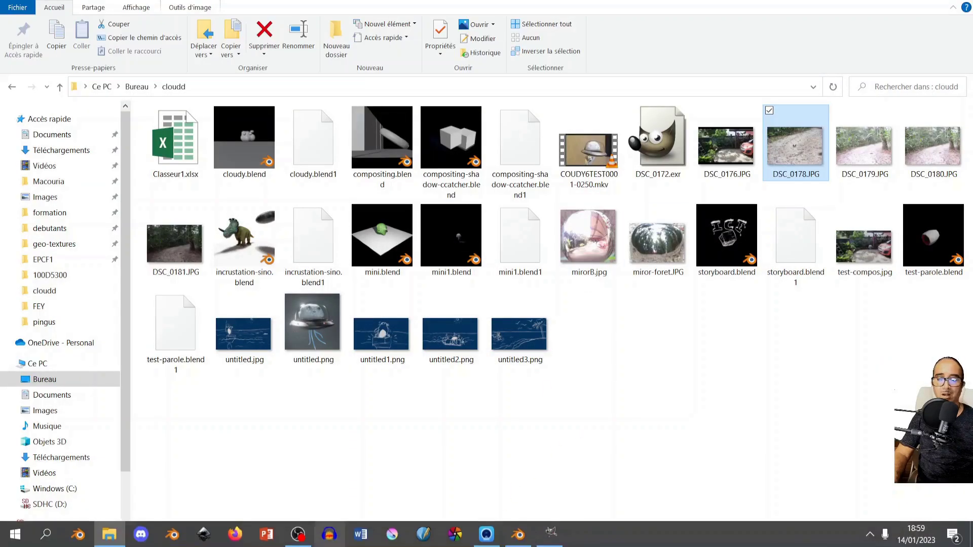
left_click(518, 537)
mouse_move(430, 350)
middle_mouse_down()
mouse_move(446, 289)
mouse_move(411, 277)
mouse_move(419, 306)
mouse_move(427, 301)
middle_mouse_up()
Step: Add a smooth-shaded UV sphere right of the cube and switch to the Shading workspace
key("shift+a")
mouse_move(365, 262)
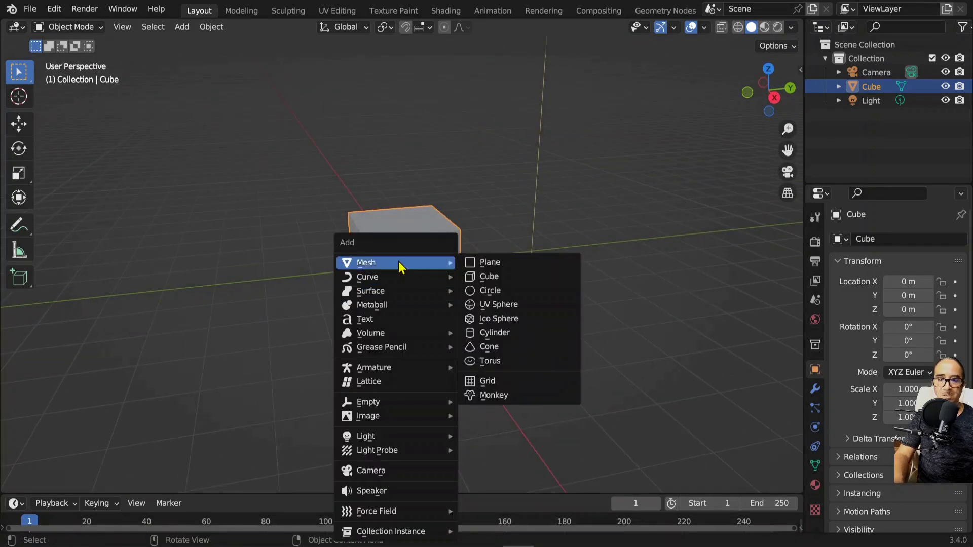
left_click(511, 310)
key("g")
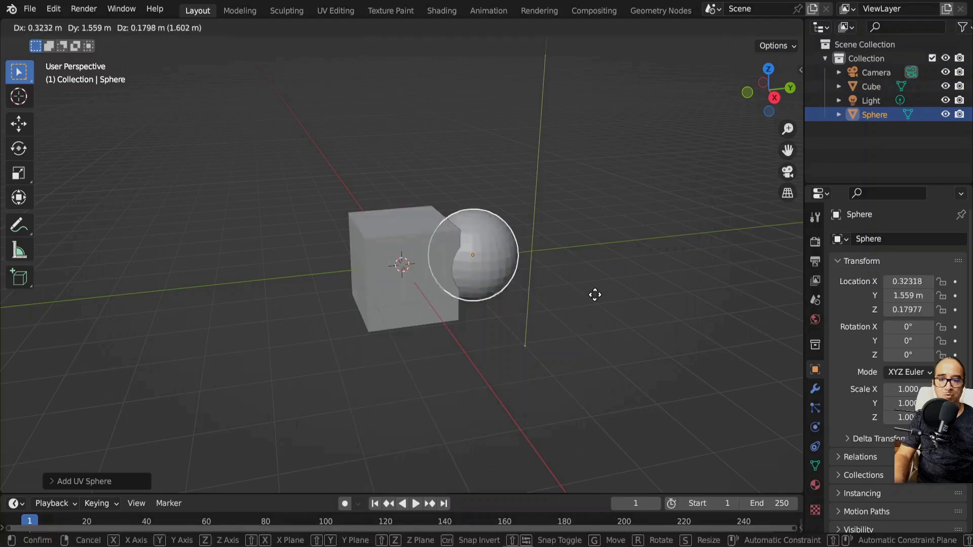
left_click(625, 311)
right_click(538, 256)
left_click(516, 256)
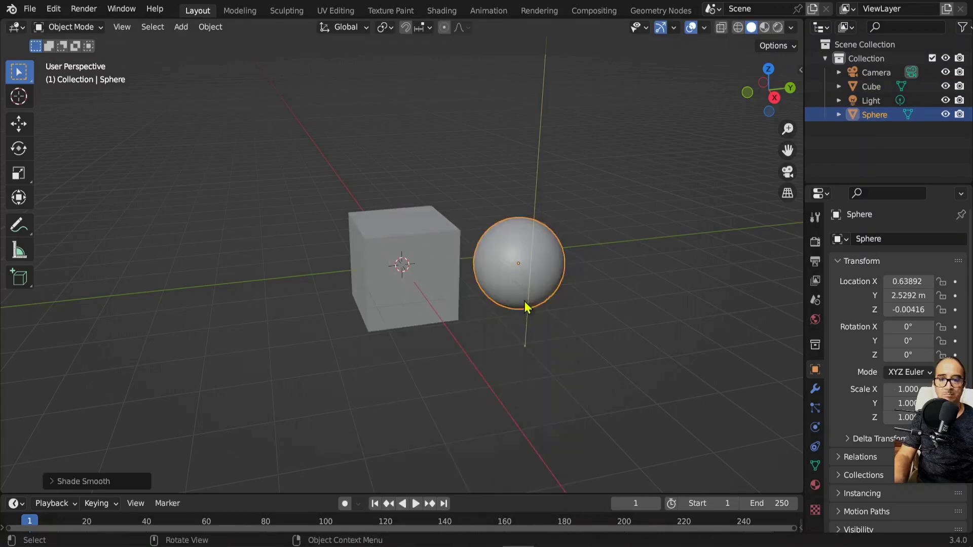
mouse_move(528, 304)
middle_mouse_down()
mouse_move(502, 294)
mouse_move(521, 295)
middle_mouse_up()
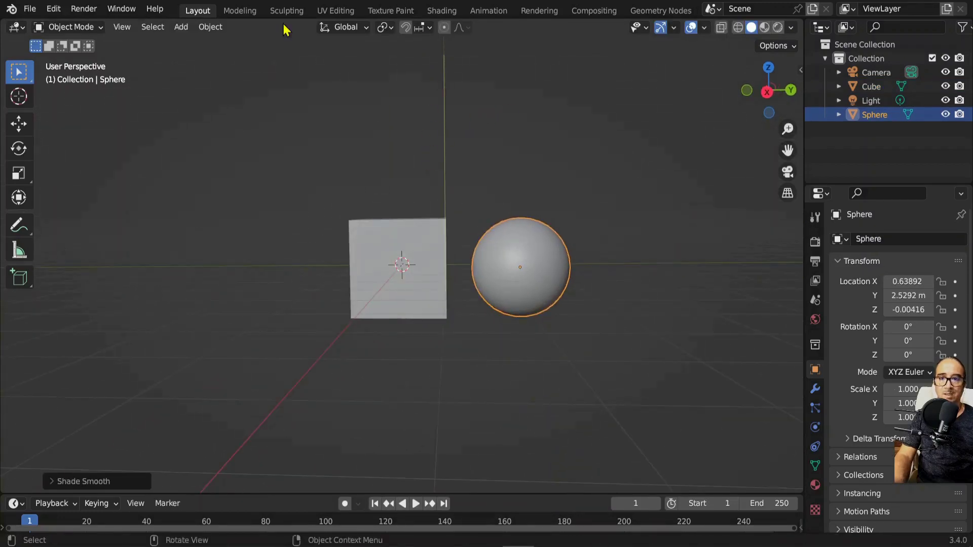
left_click(442, 11)
Step: Give the sphere a new material with Roughness 0.028
scroll(460, 184, "up", 2)
scroll(439, 187, "up", 2)
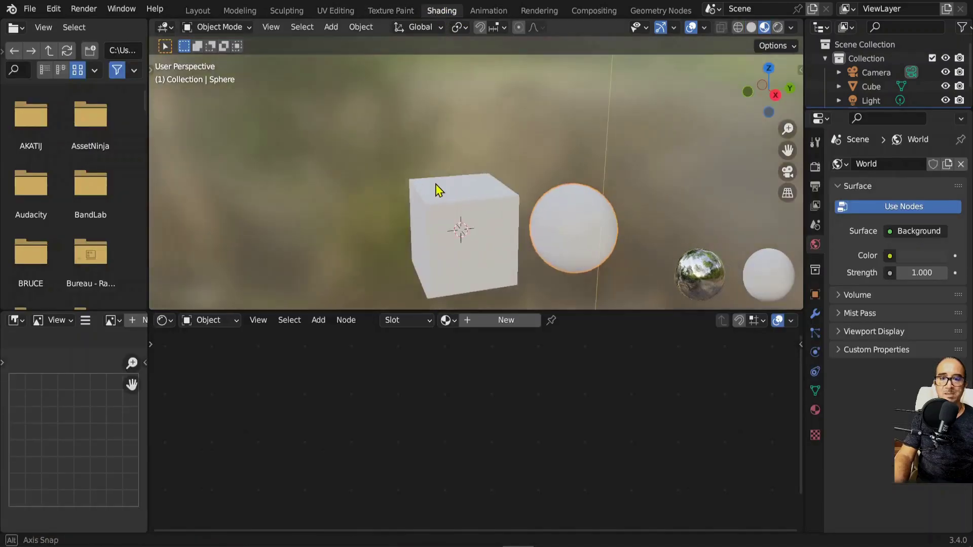
middle_click_drag(439, 187, 400, 213)
left_click(504, 321)
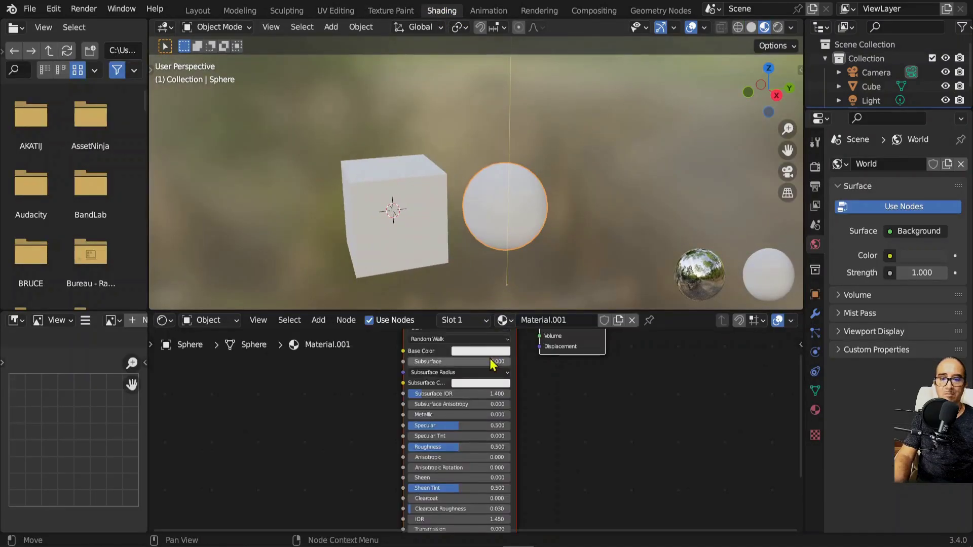
scroll(491, 363, "up", 1)
scroll(504, 375, "up", 2)
scroll(500, 435, "up", 2)
scroll(500, 438, "up", 1)
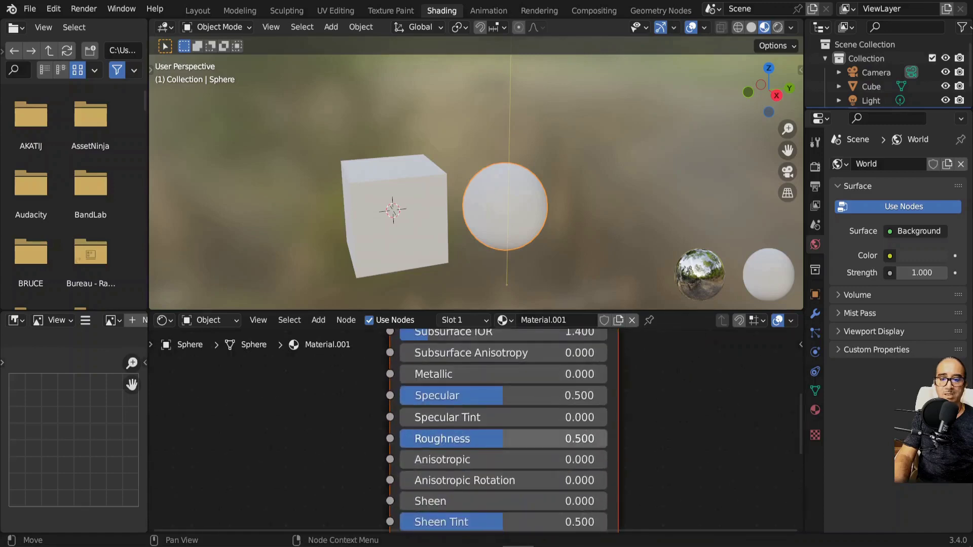
left_click_drag(499, 439, 416, 439)
mouse_move(510, 238)
middle_mouse_down()
mouse_move(495, 201)
mouse_move(540, 248)
mouse_move(582, 173)
mouse_move(558, 168)
middle_mouse_up()
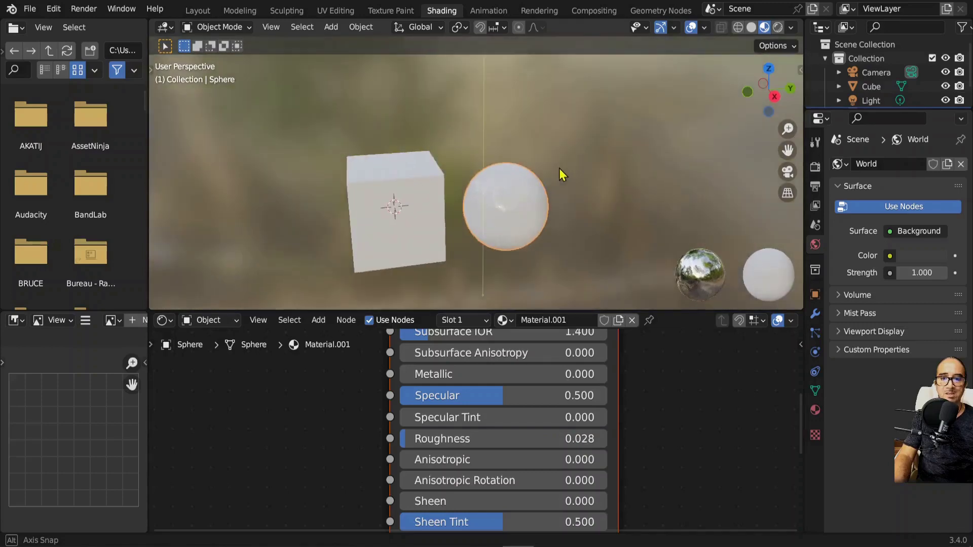
Step: Light the viewport preview with the forest HDRI environment
scroll(541, 239, "down", 3)
mouse_move(541, 238)
middle_mouse_down()
mouse_move(510, 174)
mouse_move(527, 237)
middle_mouse_up()
scroll(527, 237, "up", 3)
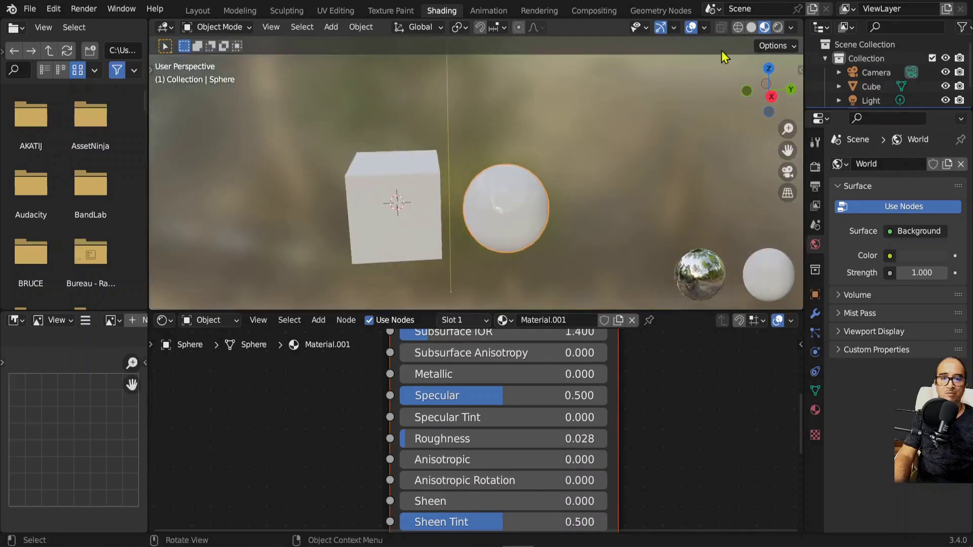
left_click(791, 28)
left_click(772, 143)
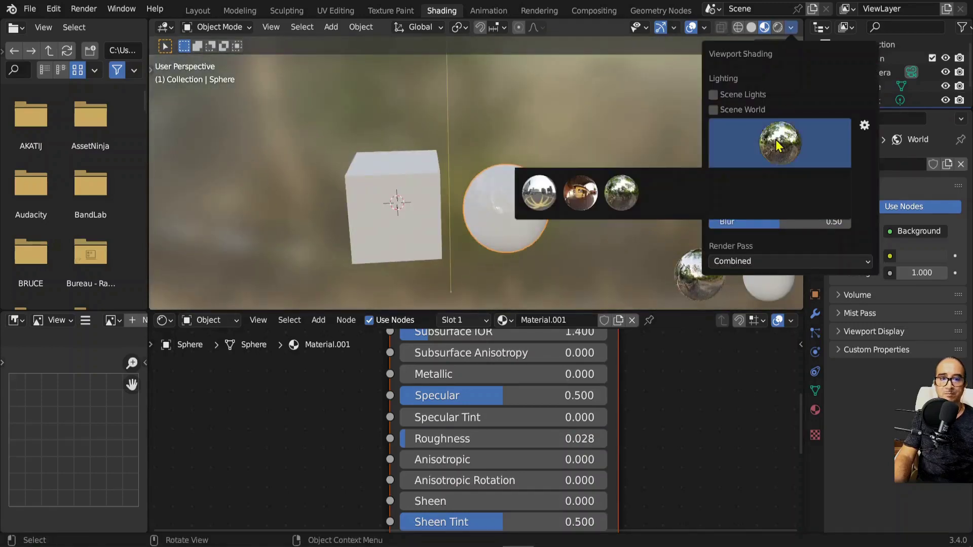
left_click(705, 199)
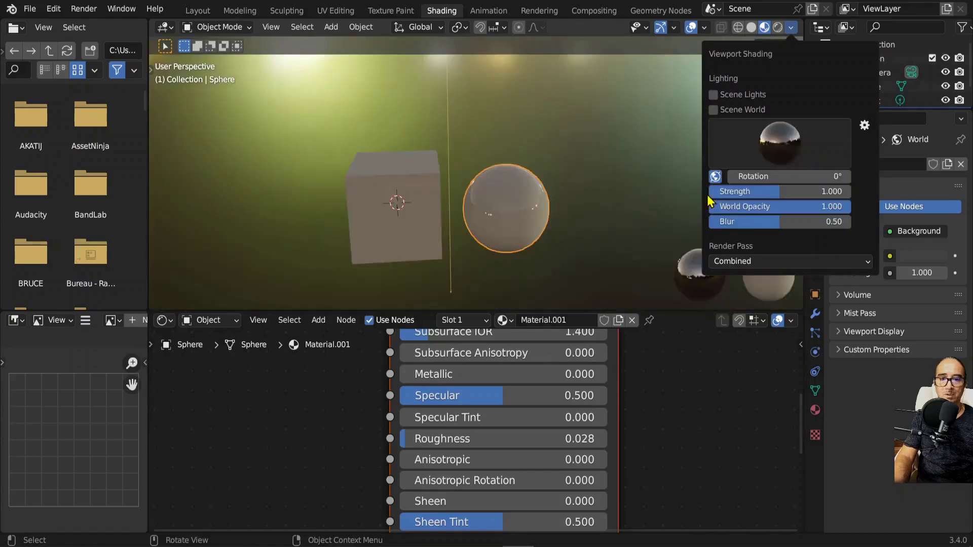
left_click(768, 139)
left_click(621, 195)
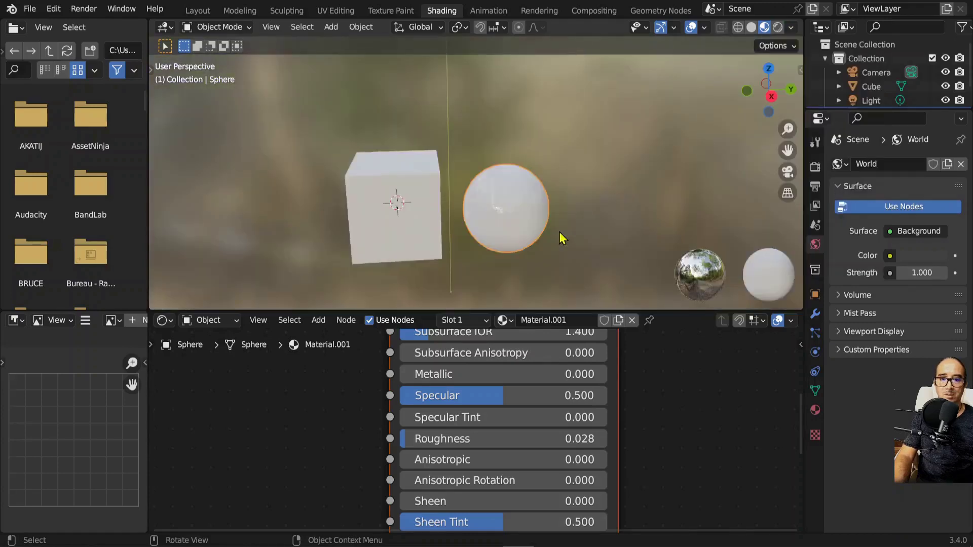
Step: Raise the sphere's Metallic to 0.709 and inspect its reflections
mouse_move(467, 374)
left_mouse_down()
mouse_move(418, 374)
mouse_move(517, 379)
left_mouse_up()
scroll(582, 225, "down", 5)
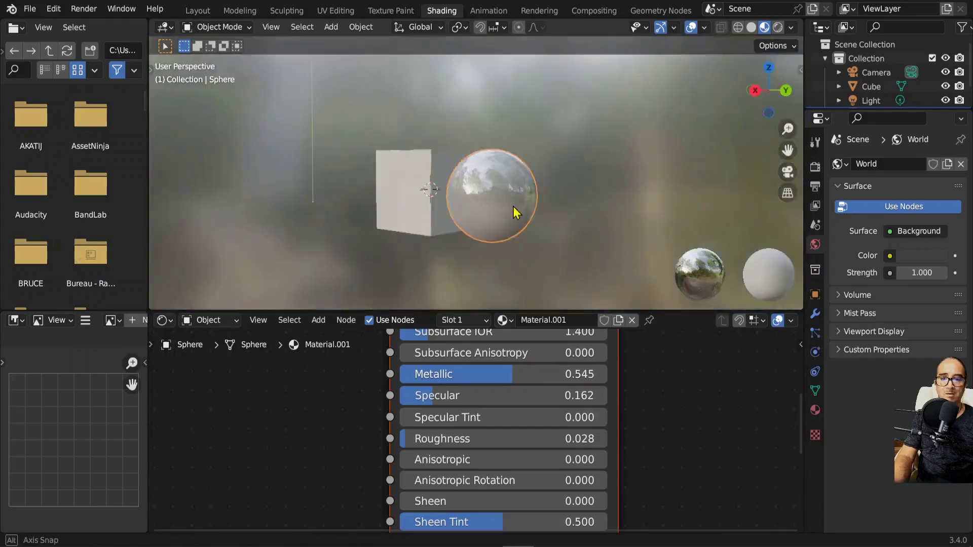
middle_click_drag(443, 199, 585, 214)
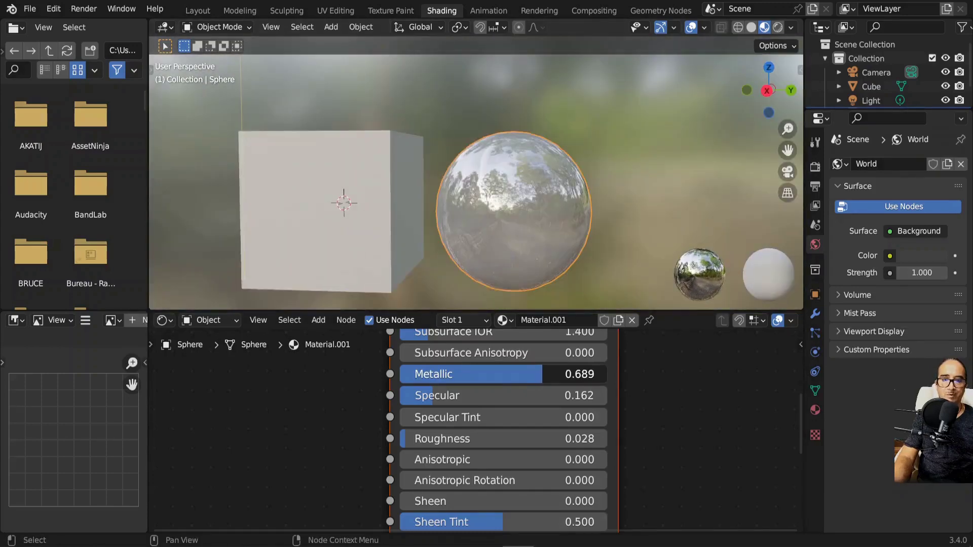
scroll(544, 240, "down", 3)
middle_click_drag(568, 220, 527, 222)
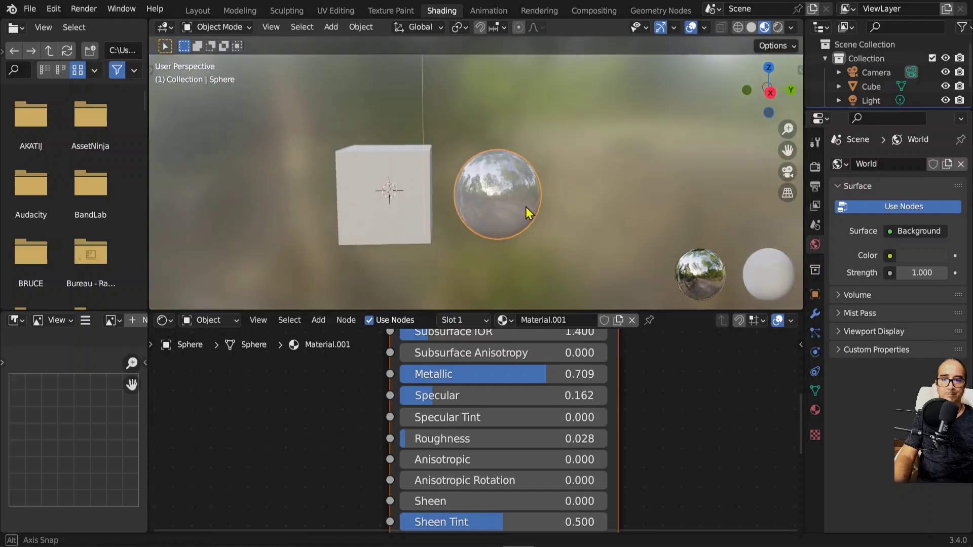
scroll(441, 239, "down", 2)
middle_click_drag(434, 232, 471, 227)
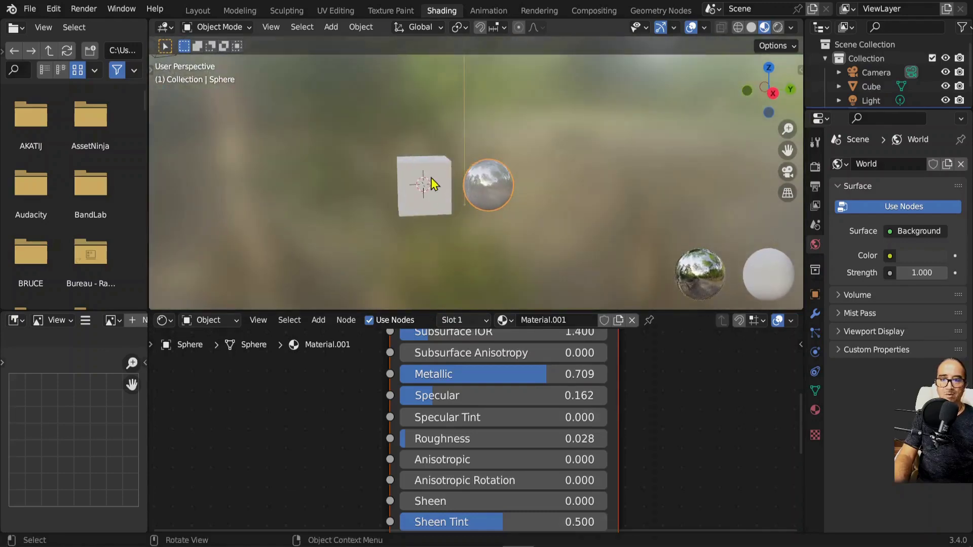
Step: Select the cube and the sphere, with the sphere active
left_click(430, 183)
left_click(494, 186, "shift")
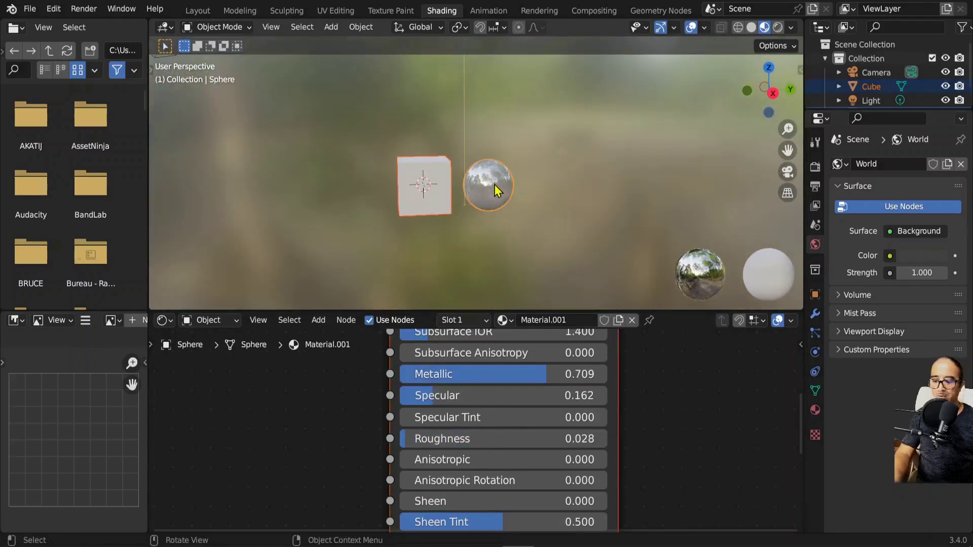
left_click(431, 185)
left_click(494, 184, "shift")
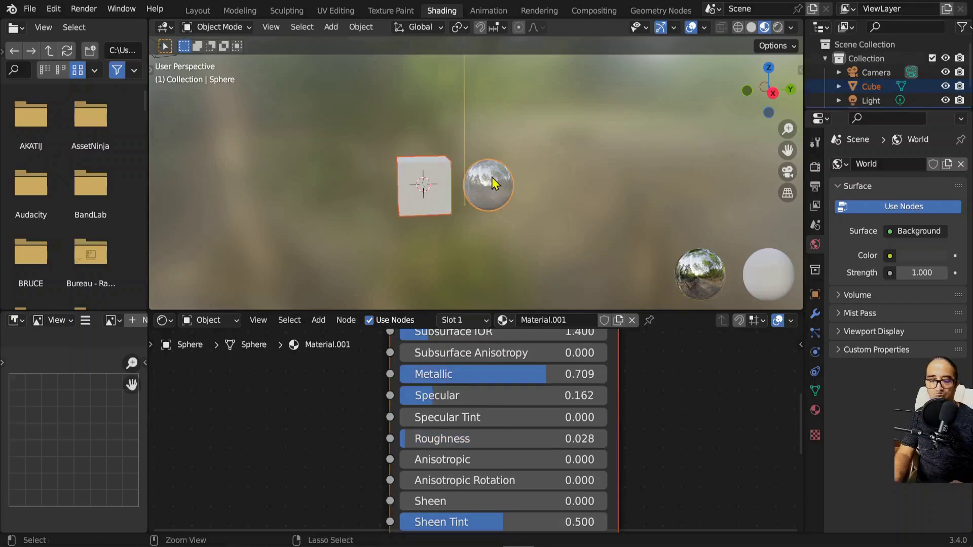
Step: Link the sphere's shiny material onto the cube
key("ctrl+l")
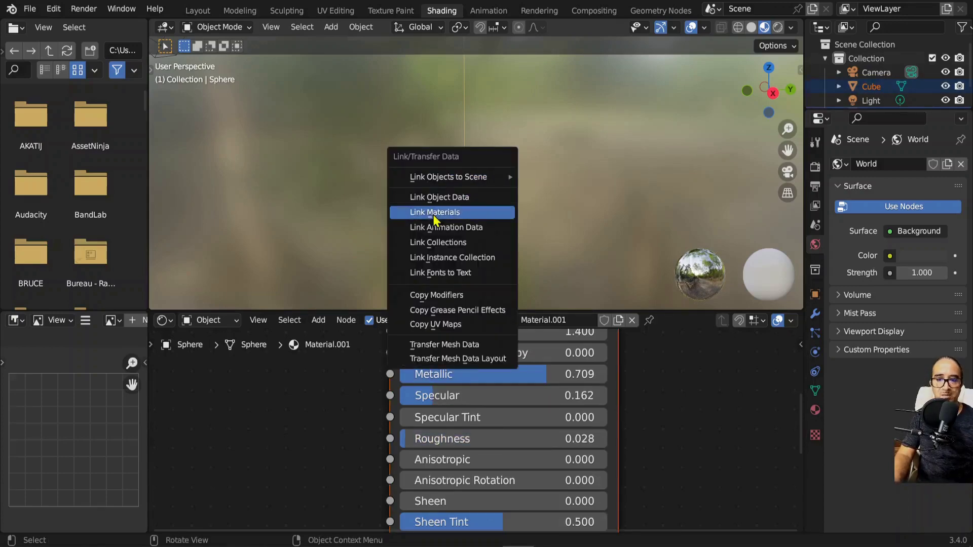
left_click(433, 213)
middle_click_drag(516, 185, 394, 175)
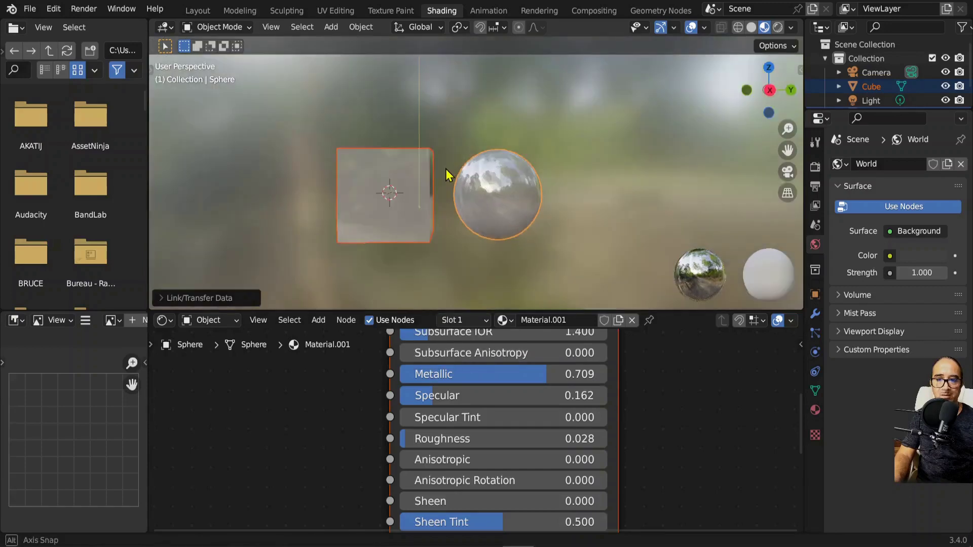
Step: Tilt the cube with free rotations and move it beside the sphere
left_click(394, 175)
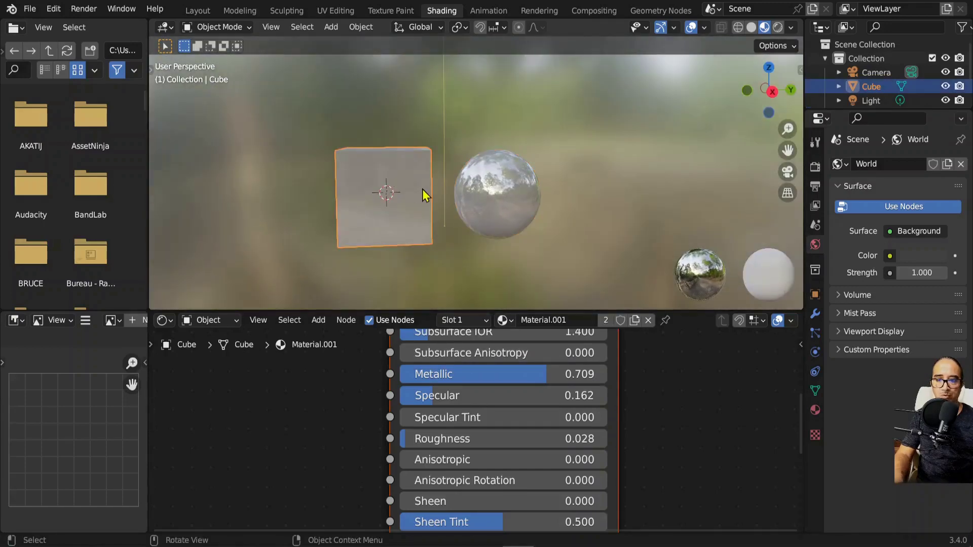
key("r")
key("r")
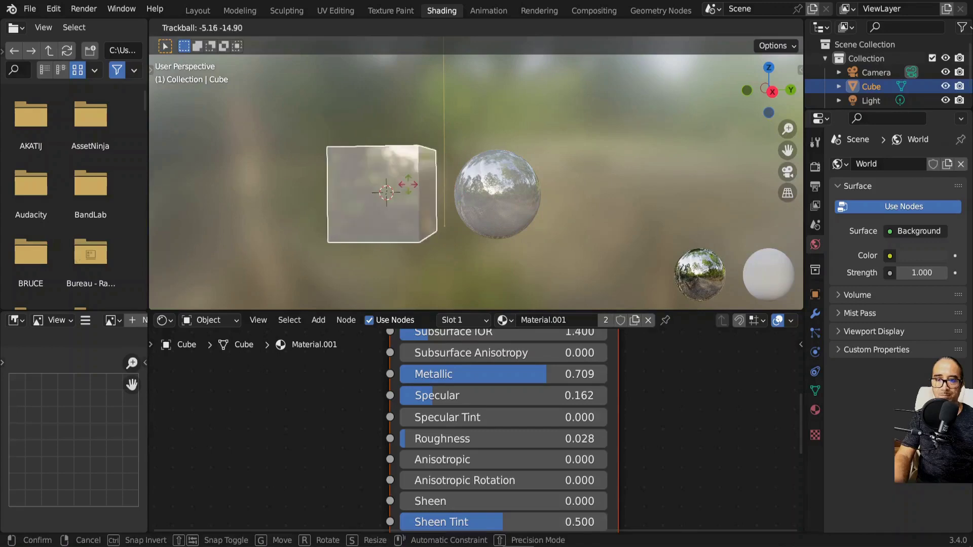
left_click(389, 207)
key("g")
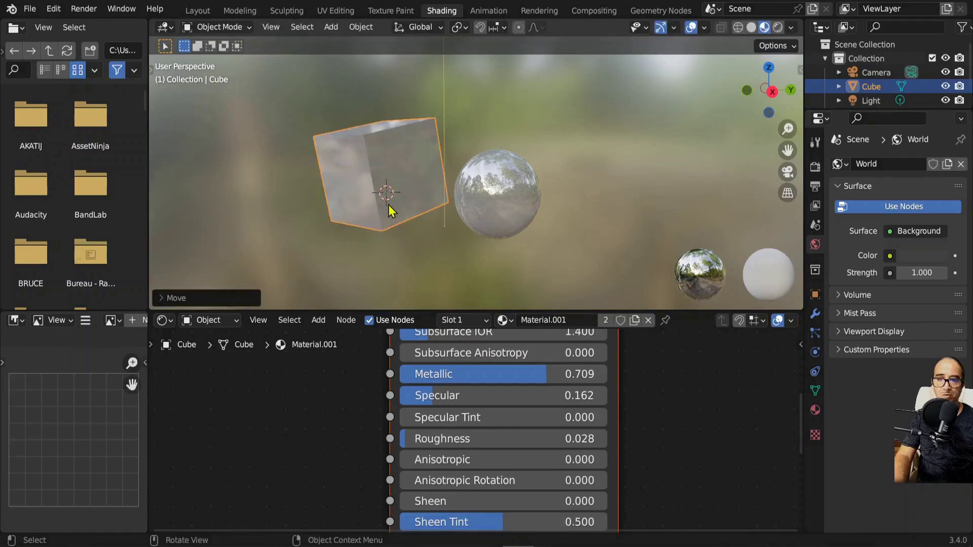
key("r")
key("r")
left_click(402, 218)
key("g")
left_click(405, 225)
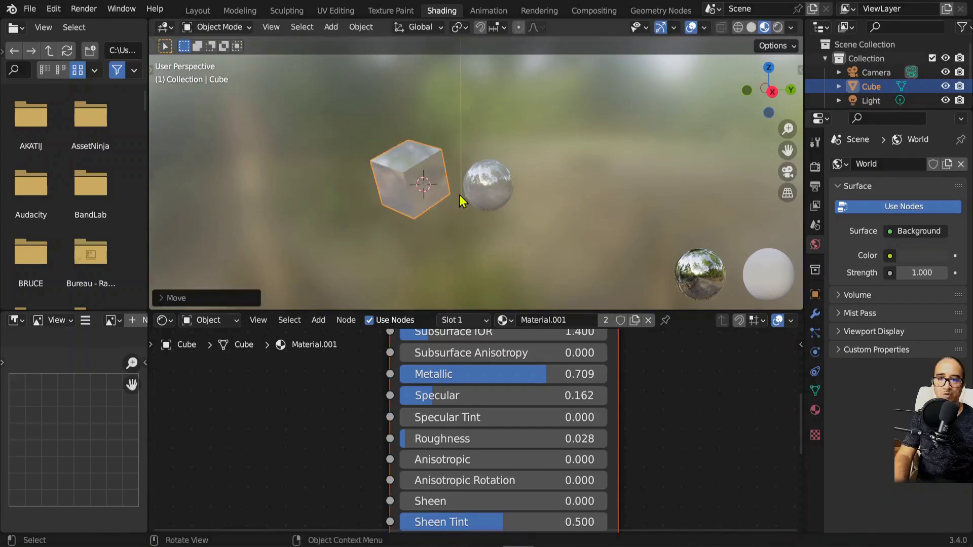
Step: Switch the viewport to Rendered shading and orbit the scene
mouse_move(459, 195)
middle_mouse_down()
mouse_move(446, 193)
mouse_move(479, 196)
mouse_move(710, 100)
middle_mouse_up()
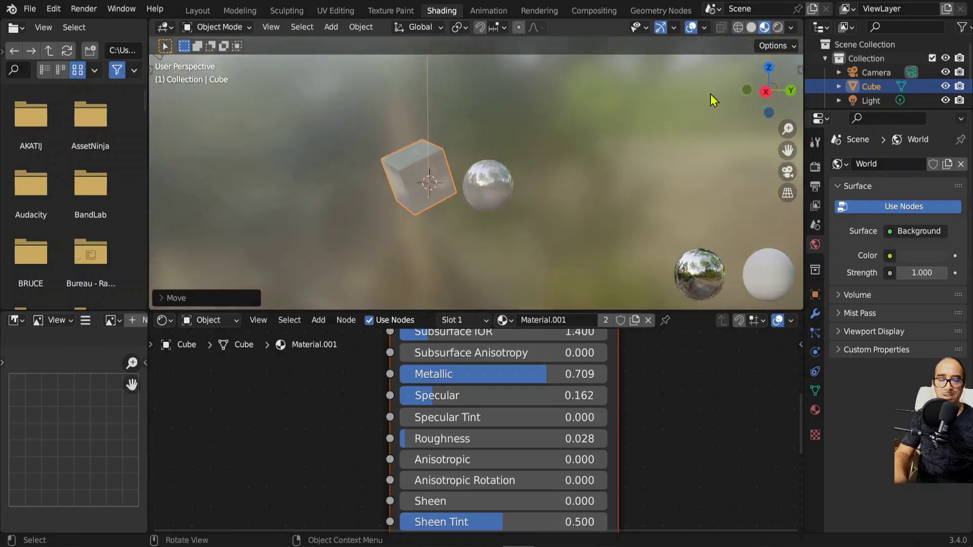
left_click(778, 31)
mouse_move(554, 219)
middle_mouse_down()
mouse_move(410, 202)
mouse_move(555, 213)
middle_mouse_up()
Step: Look through the camera and show the World shader node tree
key("KP_0")
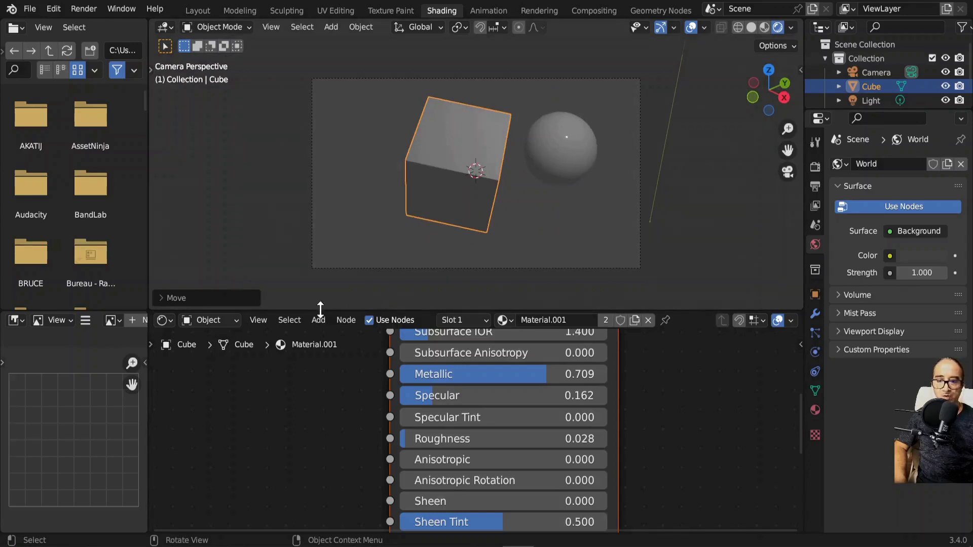
left_click(213, 321)
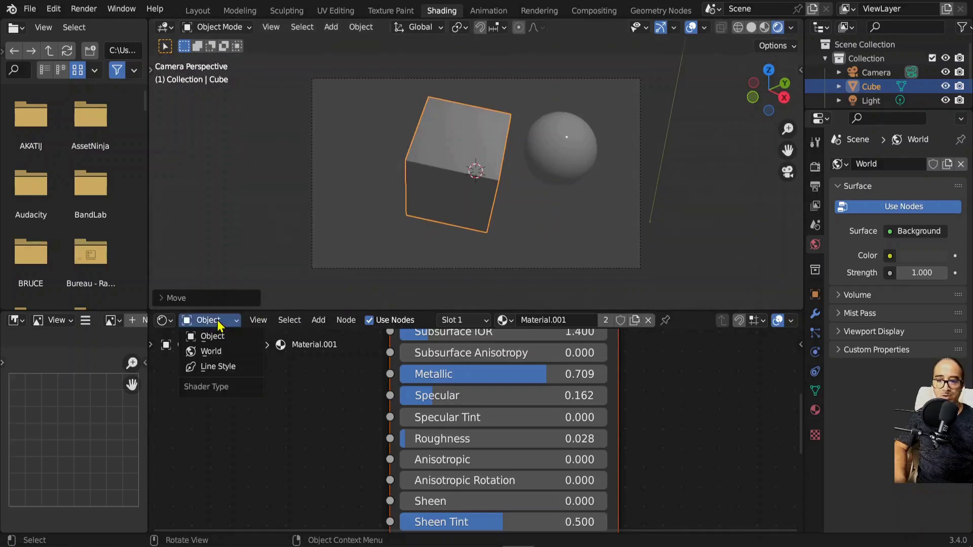
left_click(215, 353)
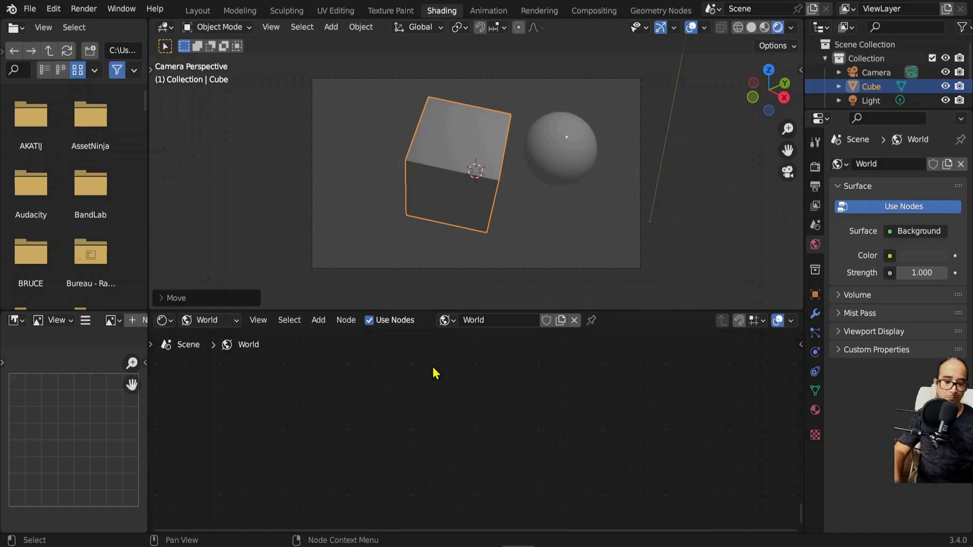
Step: Frame the Background and World Output nodes and shift them rightward
key("Home")
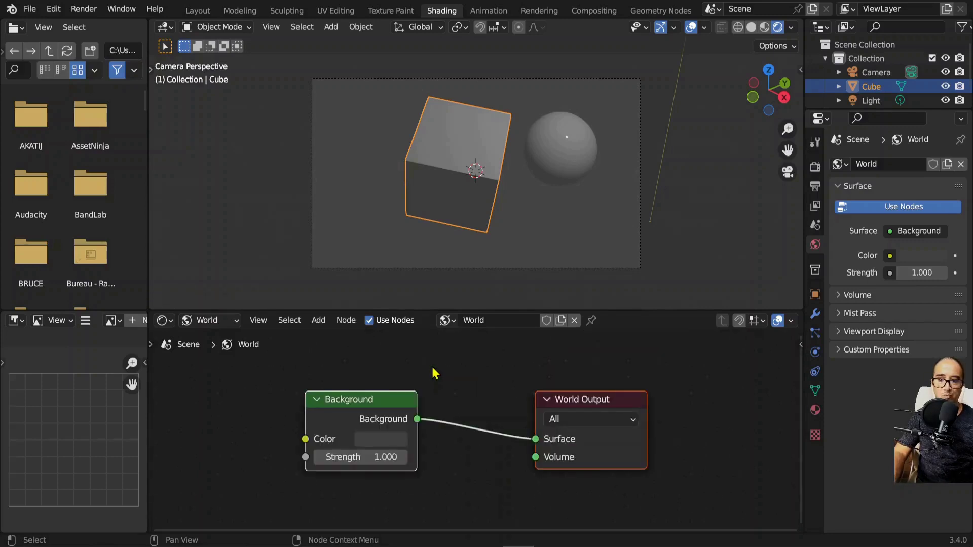
scroll(446, 388, "down", 2)
scroll(457, 400, "down", 2)
middle_click_drag(457, 399, 583, 380)
scroll(588, 373, "up", 1)
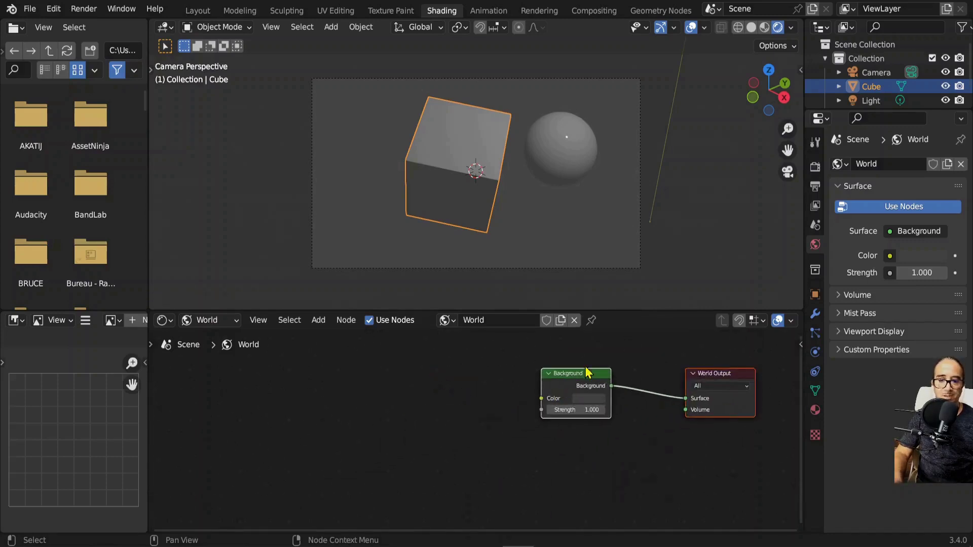
left_click_drag(587, 374, 600, 385)
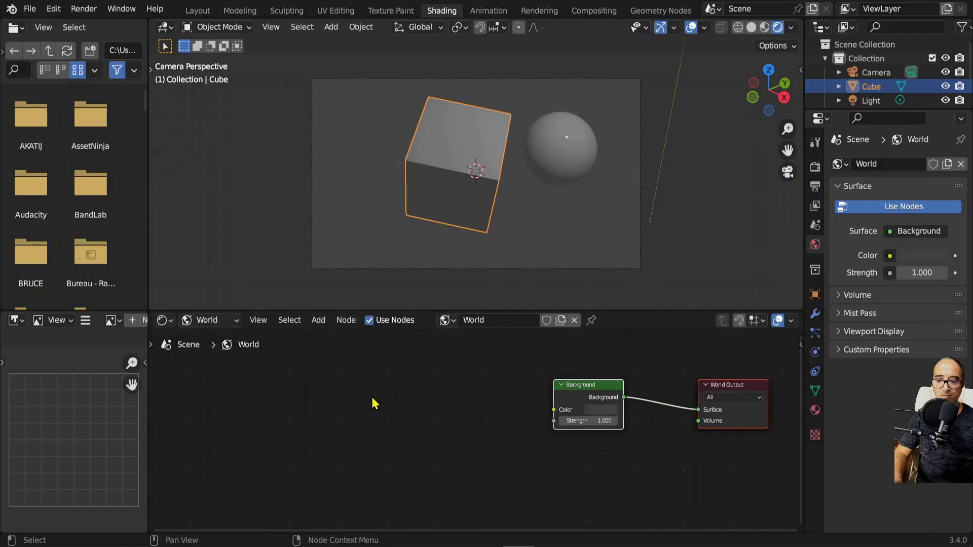
key("shift+a")
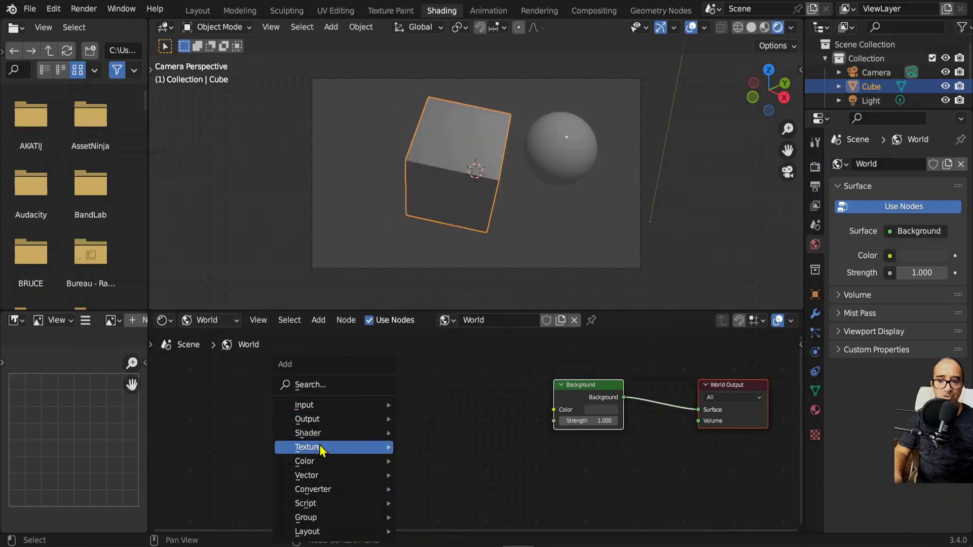
mouse_move(333, 447)
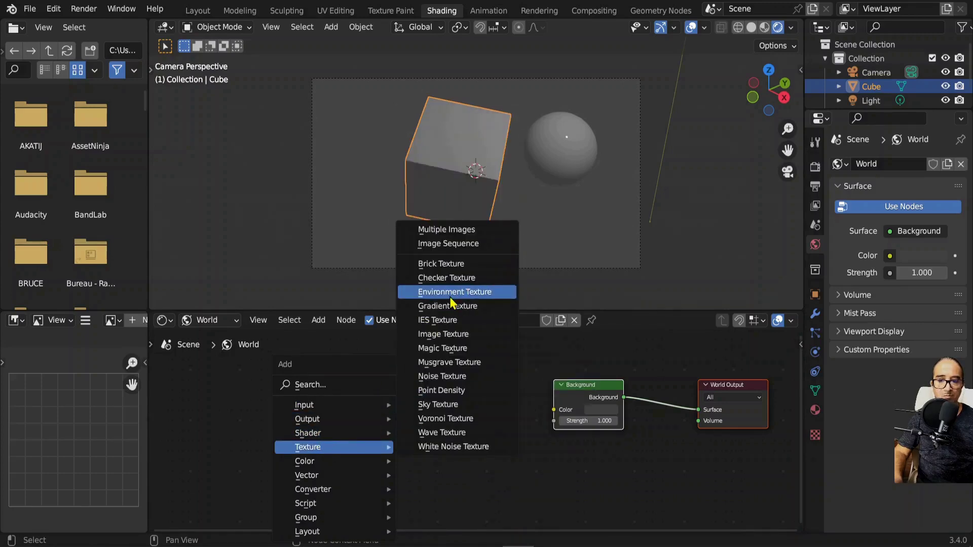
Step: Add an Environment Texture node loading miror-foret.JPG and link its Color output
left_click(446, 292)
left_click(363, 403)
left_click(386, 418)
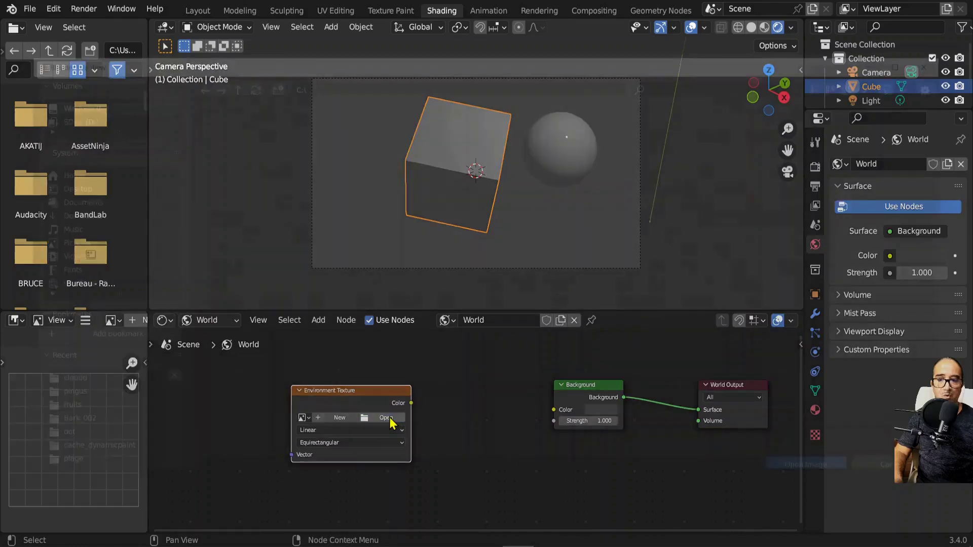
left_click(68, 387)
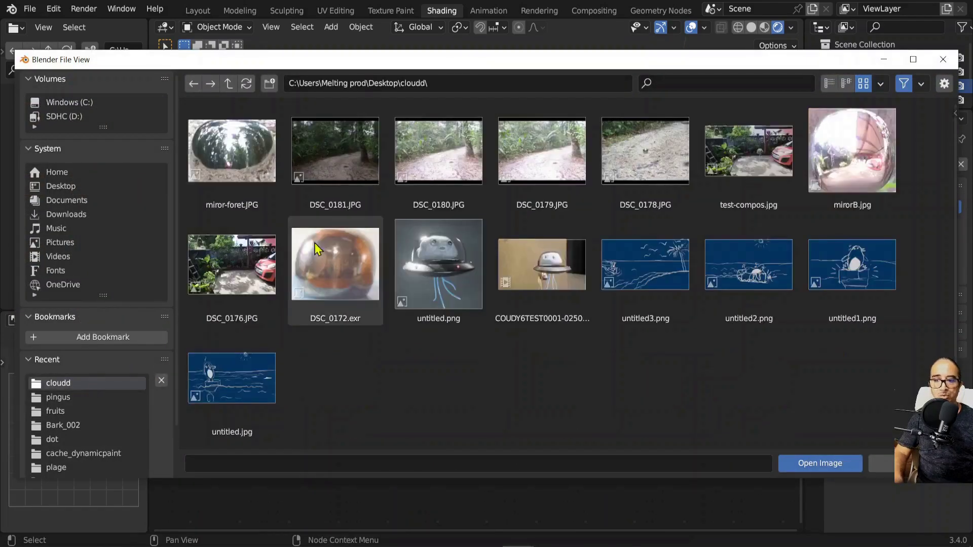
left_click(276, 178)
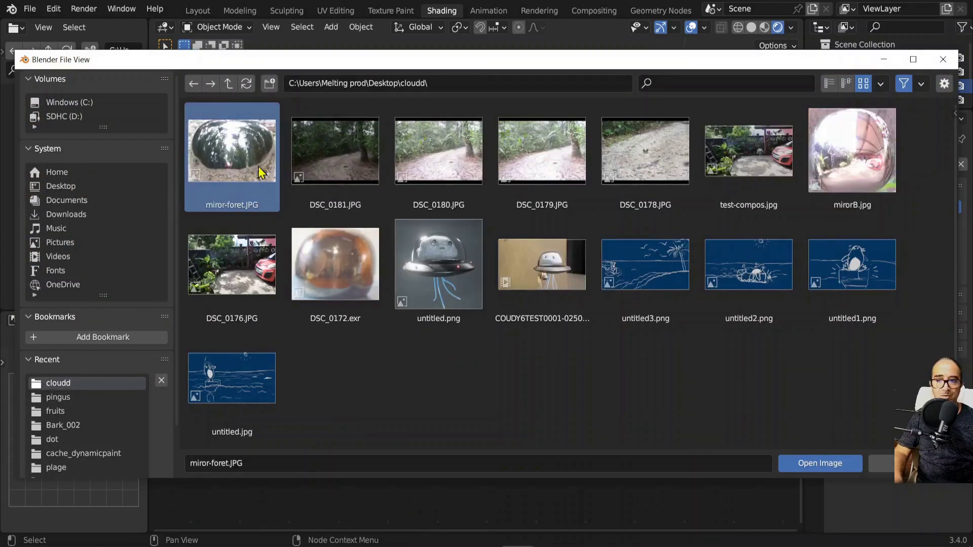
left_click(821, 463)
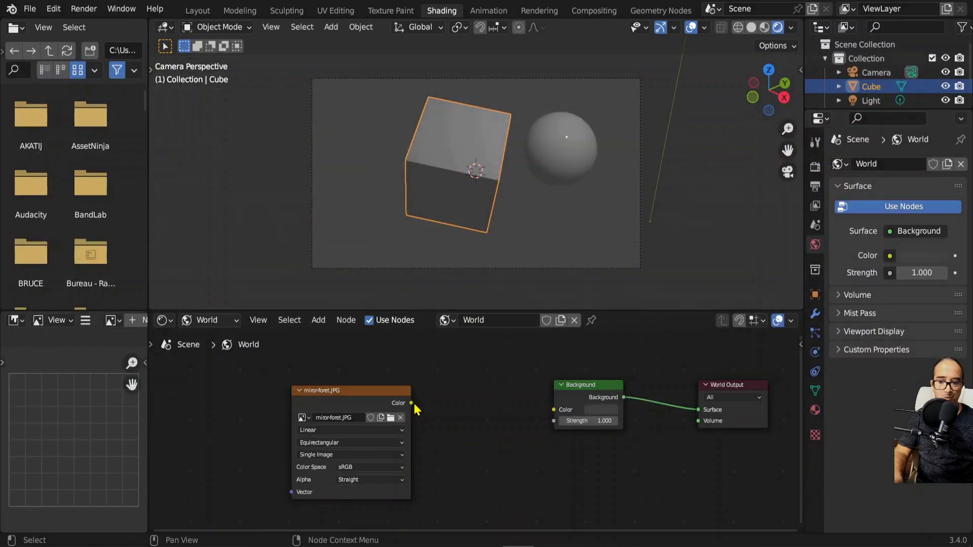
left_click_drag(414, 406, 535, 414)
Step: Link the miror-foret.JPG image Color to the world Background Color, then return to camera view
left_click_drag(560, 486, 494, 461)
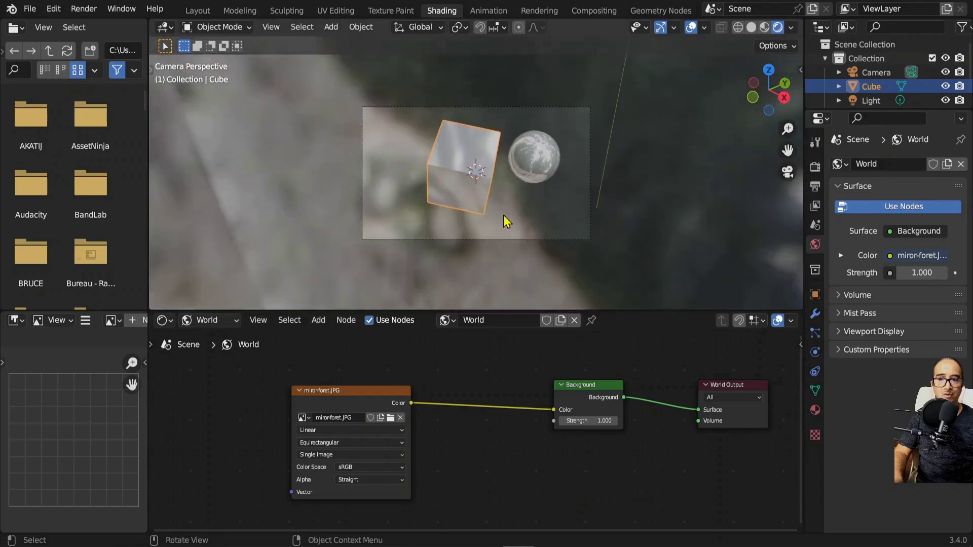
middle_click_drag(505, 220, 527, 184)
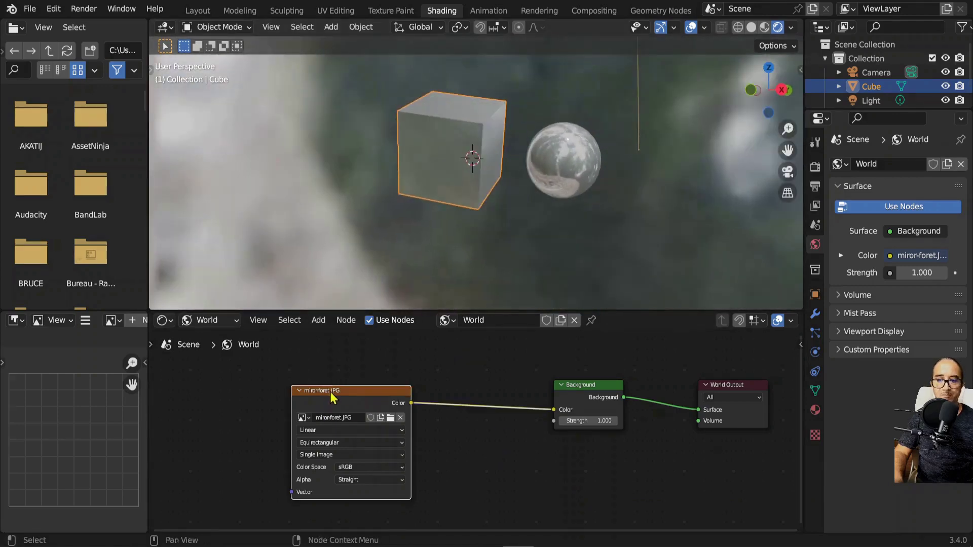
left_click_drag(332, 398, 371, 399)
mouse_move(476, 220)
middle_mouse_down()
mouse_move(565, 96)
mouse_move(606, 190)
mouse_move(515, 275)
mouse_move(540, 72)
mouse_move(678, 310)
mouse_move(765, 257)
mouse_move(184, 250)
mouse_move(187, 315)
mouse_move(740, 306)
mouse_move(707, 263)
middle_mouse_up()
scroll(506, 222, "up", 4)
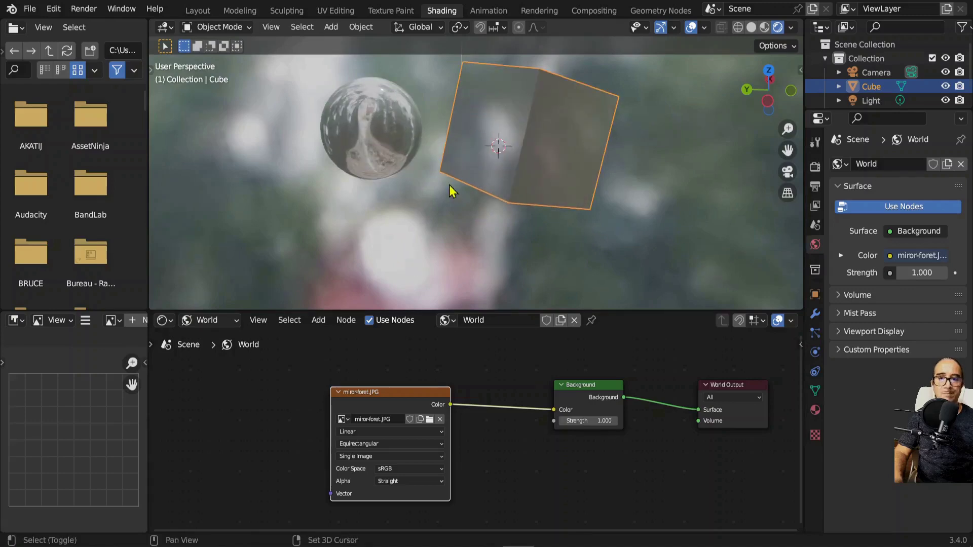
mouse_move(449, 190)
middle_mouse_down()
mouse_move(520, 218)
mouse_move(512, 195)
mouse_move(578, 180)
mouse_move(465, 152)
mouse_move(565, 135)
middle_mouse_up()
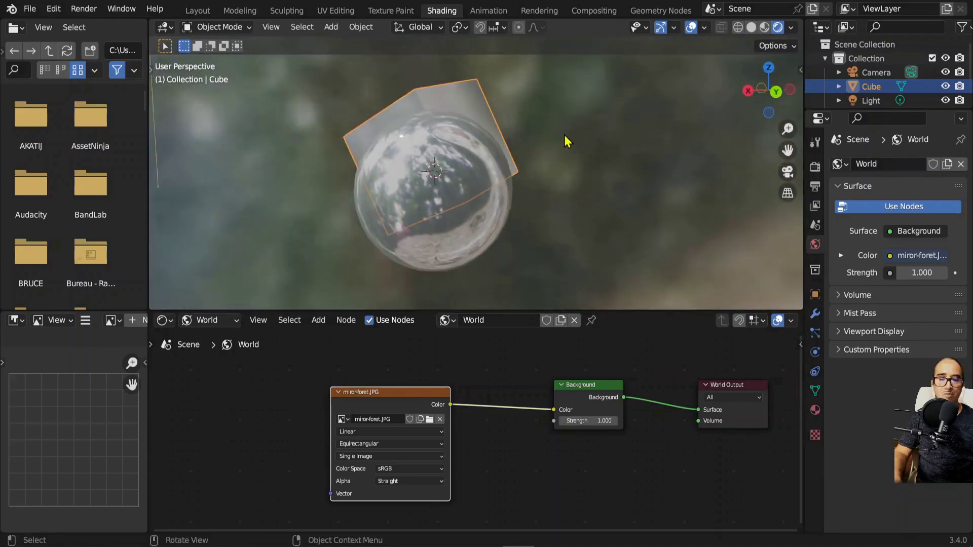
key("KP_0")
scroll(567, 139, "up", 2)
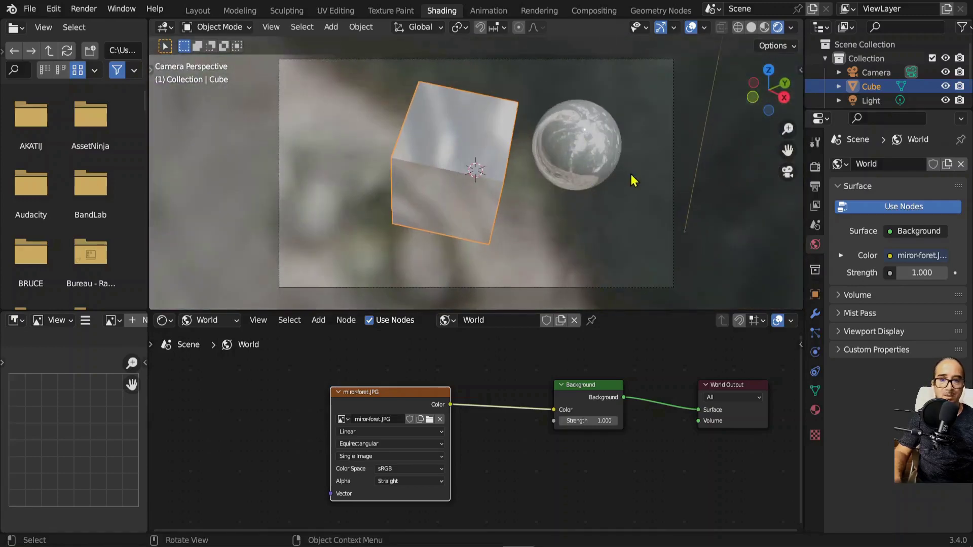
Step: Rotate the cube, then select the sphere, rotate it and move it lower left
key("r")
key("r")
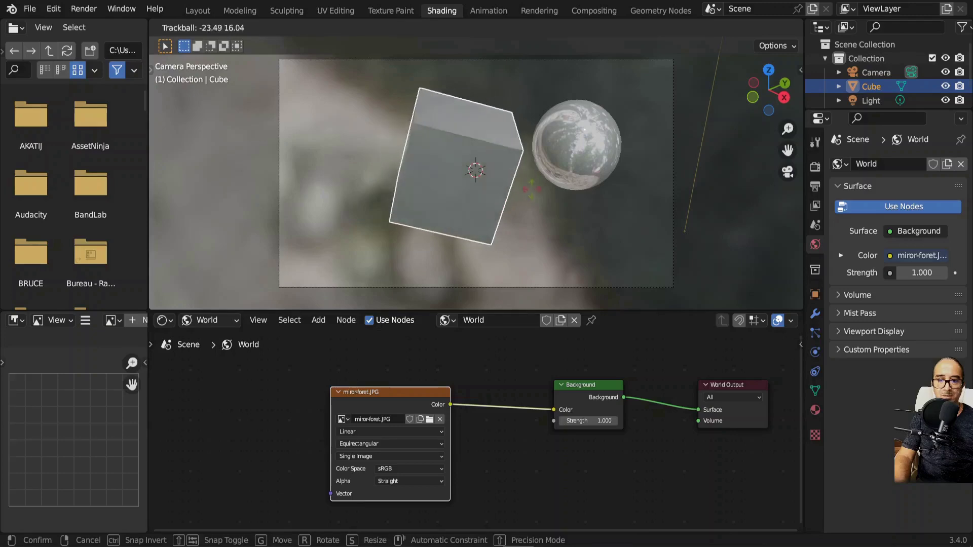
left_click(549, 194)
left_click(592, 170)
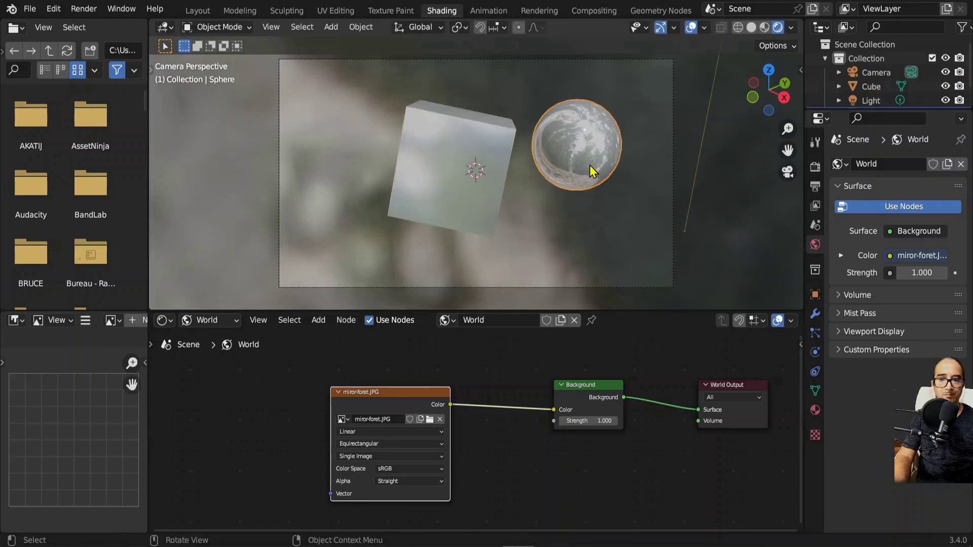
key("r")
key("r")
left_click(592, 151)
key("g")
left_click(586, 223)
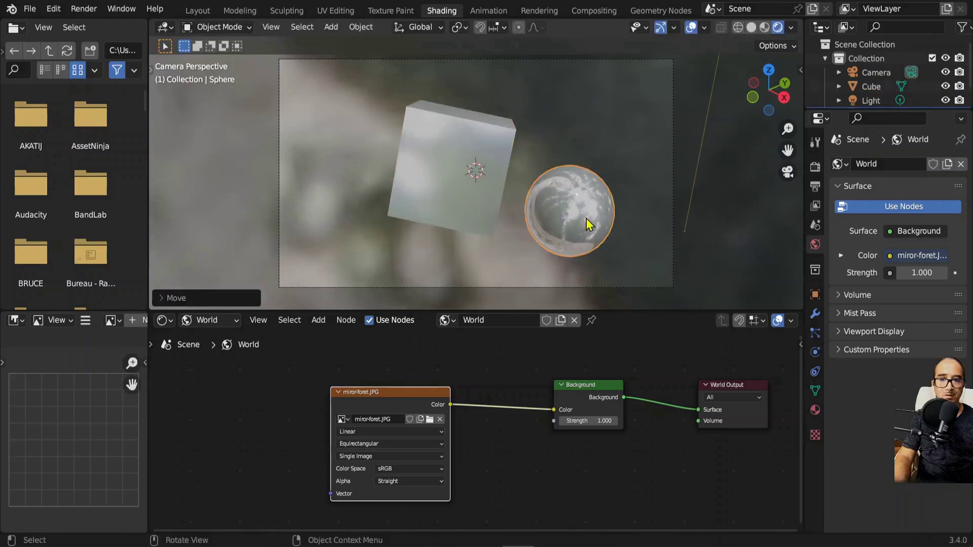
key("r")
key("r")
key("Escape")
scroll(596, 223, "up", 2)
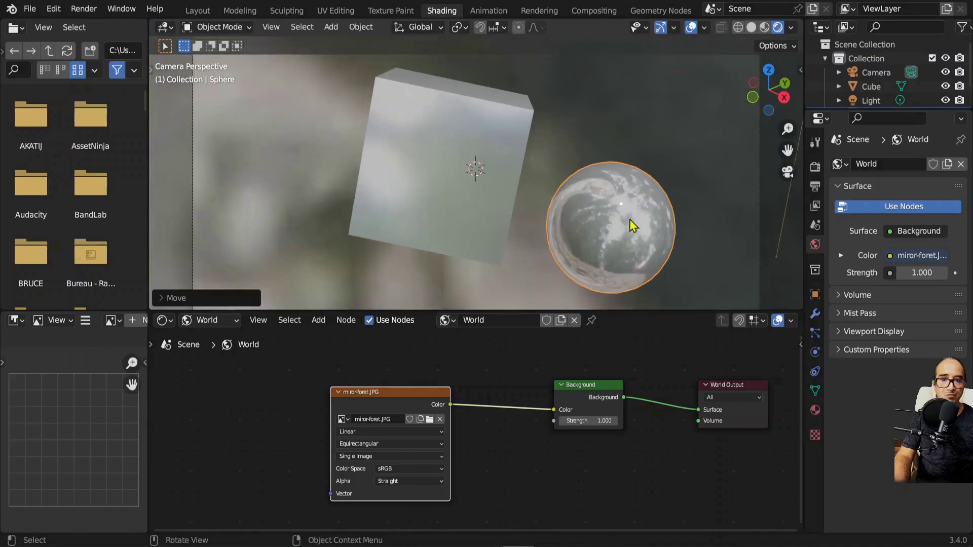
scroll(549, 153, "up", 3)
scroll(540, 121, "up", 2)
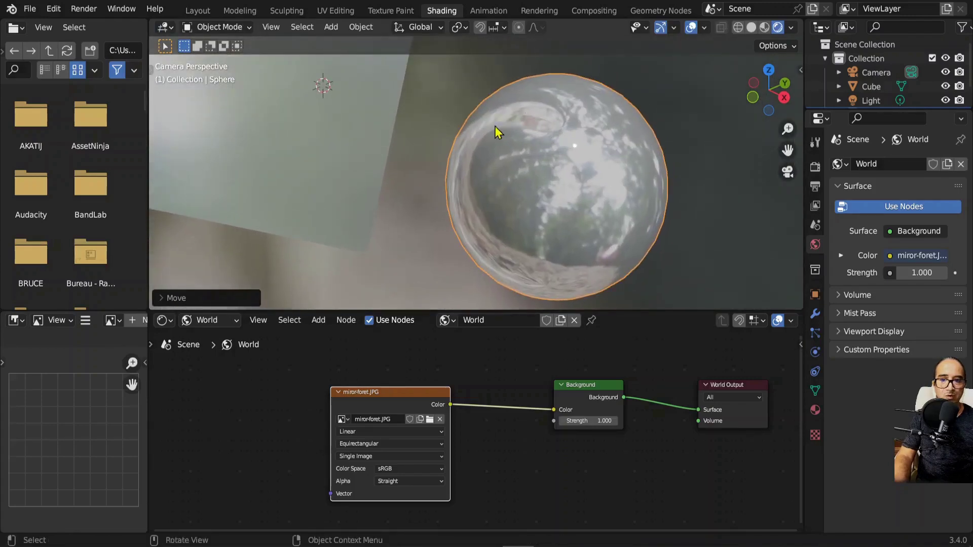
Step: Squash the sphere vertically with S Z and tilt it into a flattened oval
key("r")
key("r")
key("Escape")
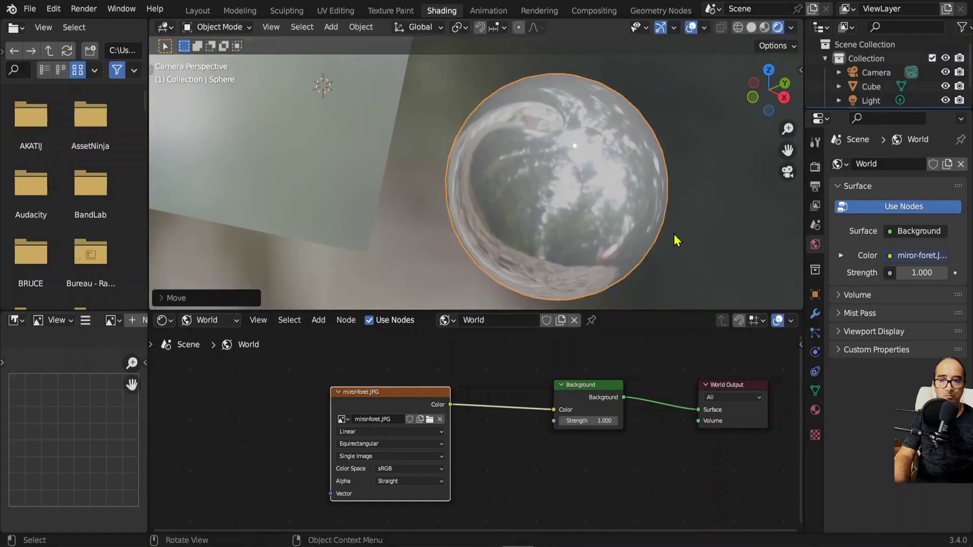
key("s")
key("z")
left_click(645, 235)
key("r")
key("r")
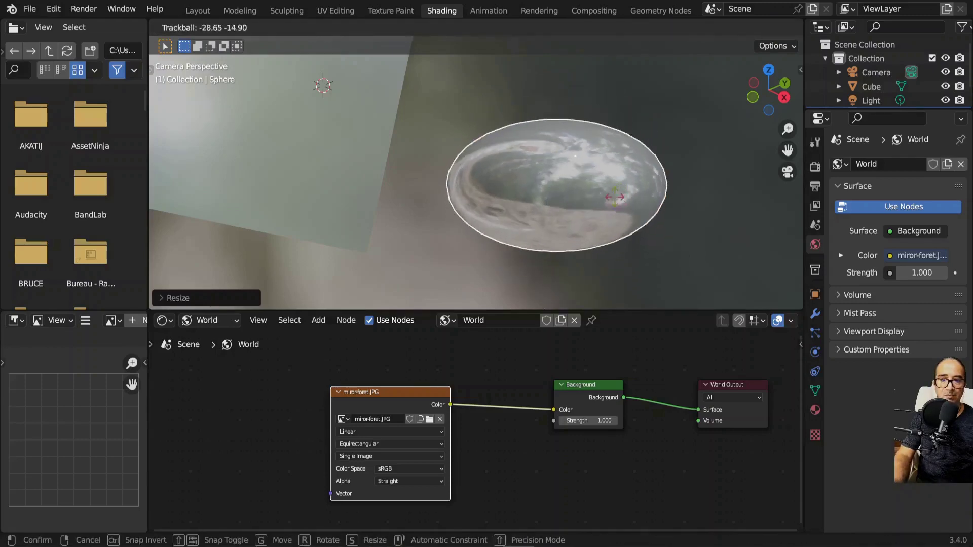
key("Escape")
scroll(633, 211, "down", 2)
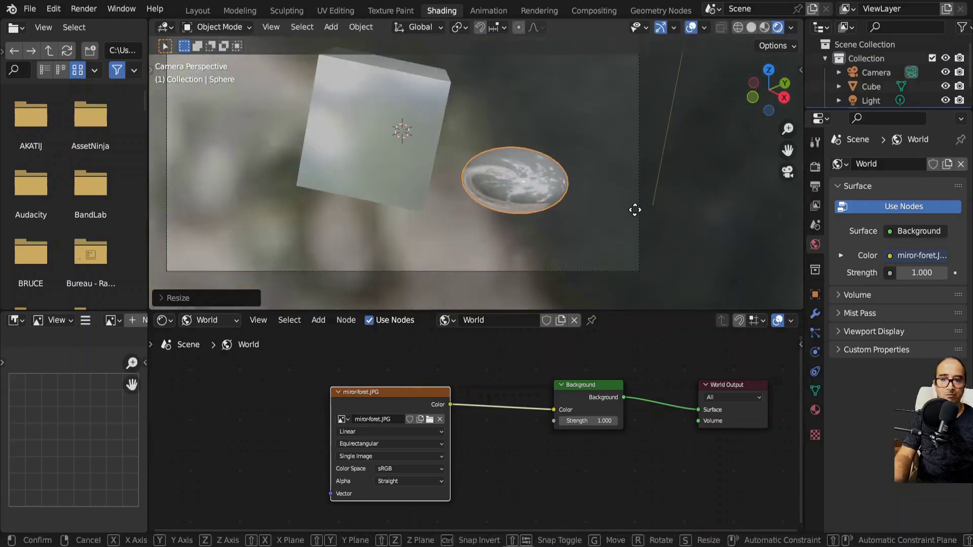
key("r")
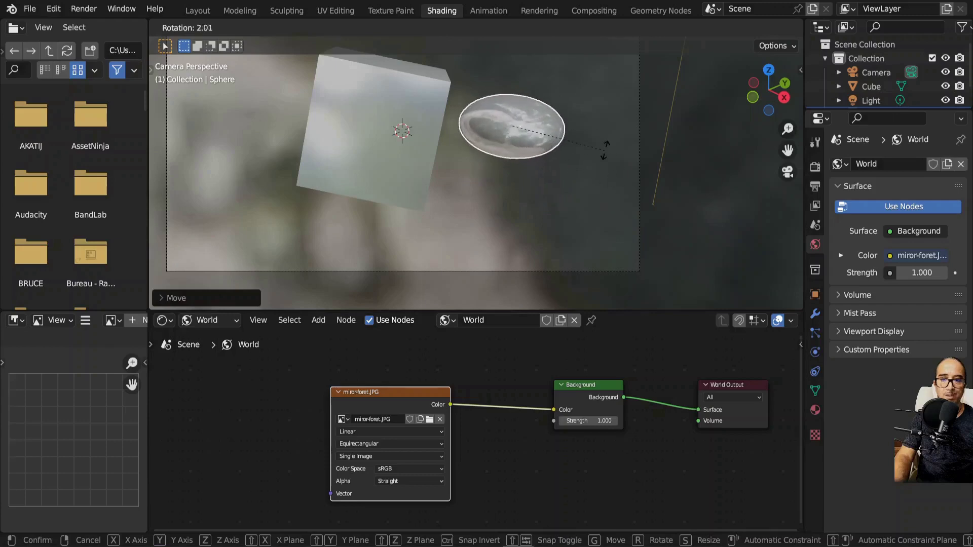
key("r")
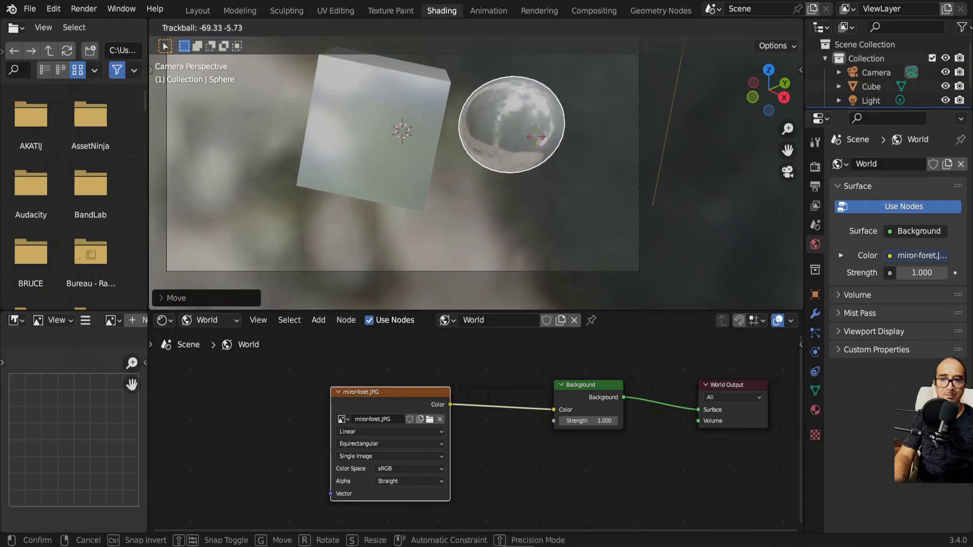
key("Escape")
scroll(527, 152, "up", 2)
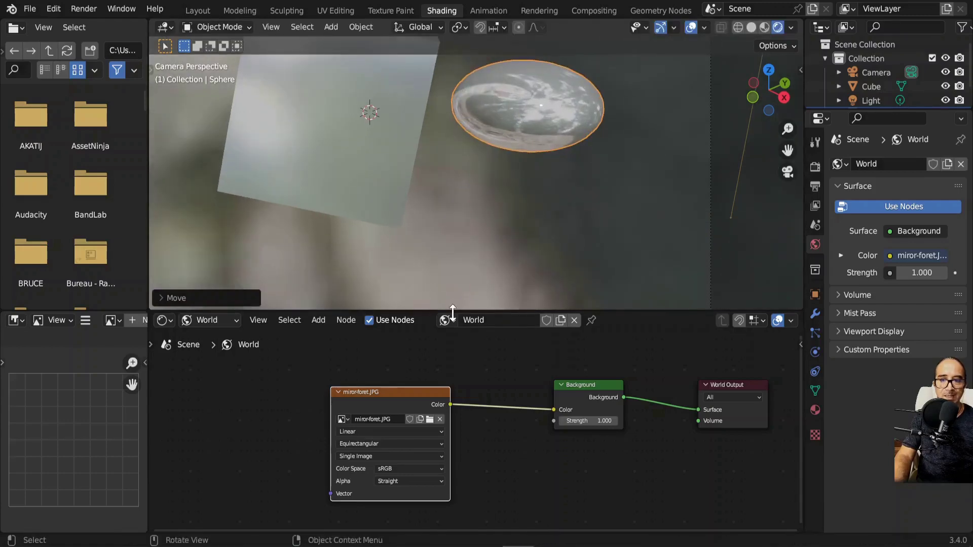
middle_click_drag(456, 375, 564, 368)
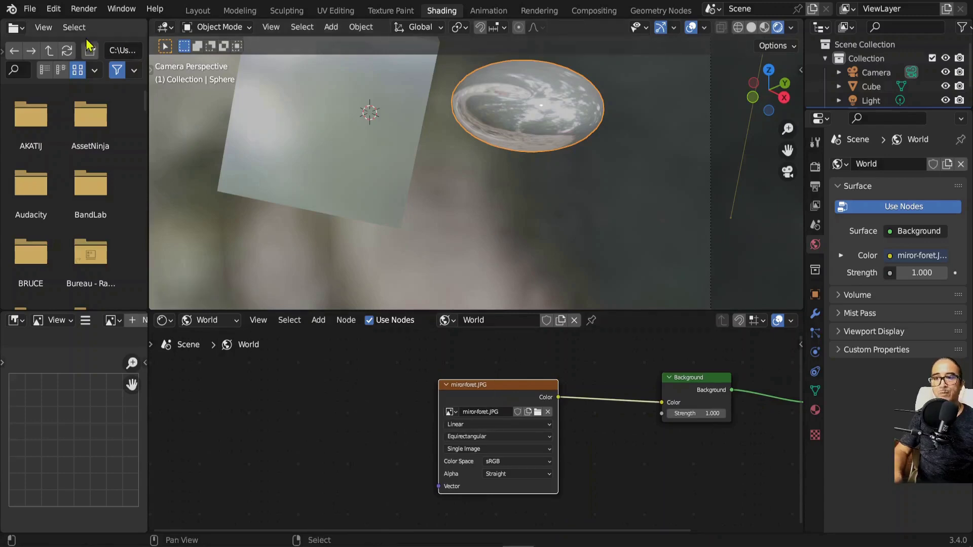
Step: Search 'node' in Preferences add-ons to confirm Node Wrangler is enabled, then close Preferences
left_click(55, 12)
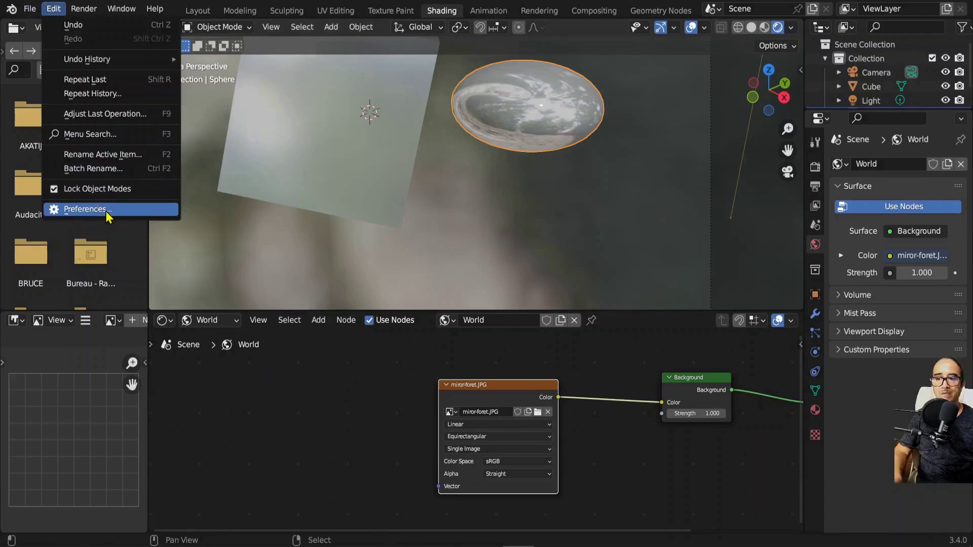
left_click(86, 210)
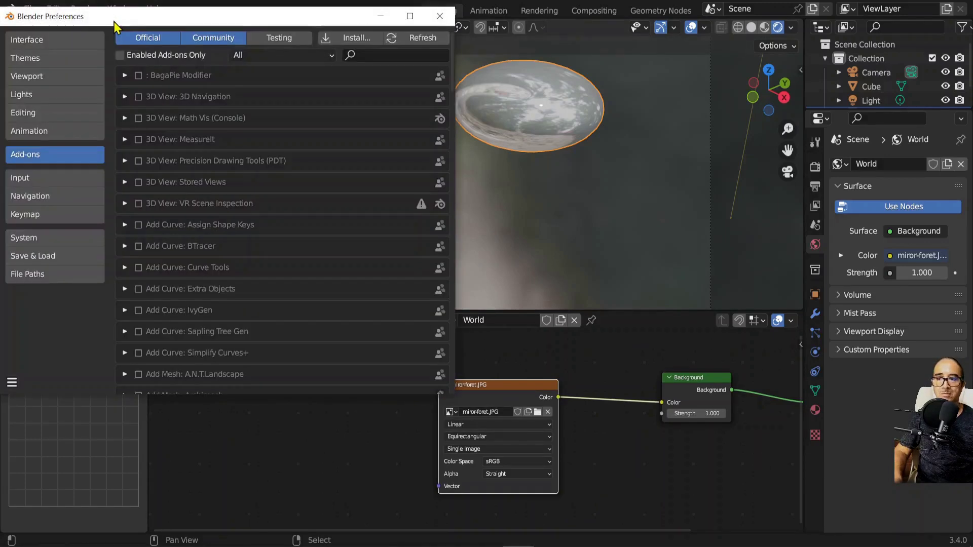
left_click_drag(112, 26, 227, 8)
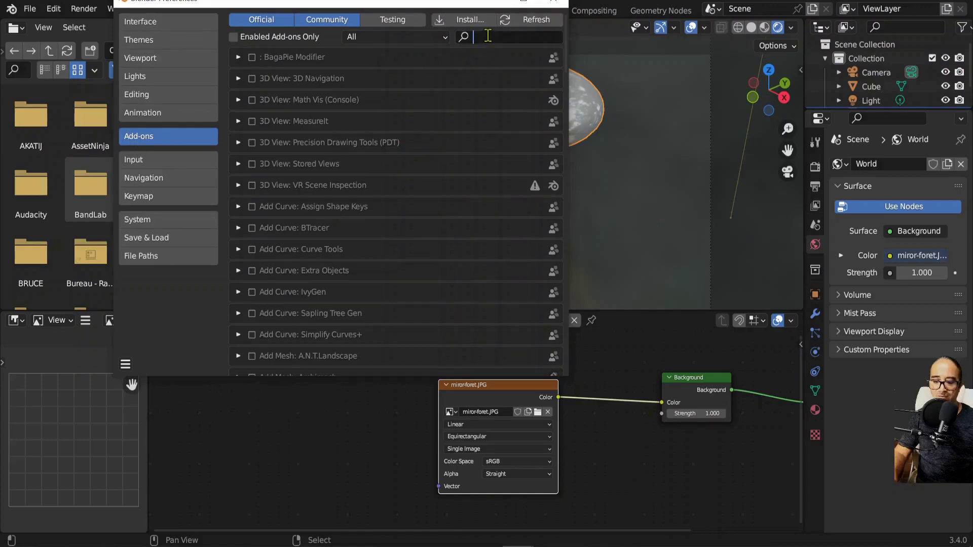
type("node")
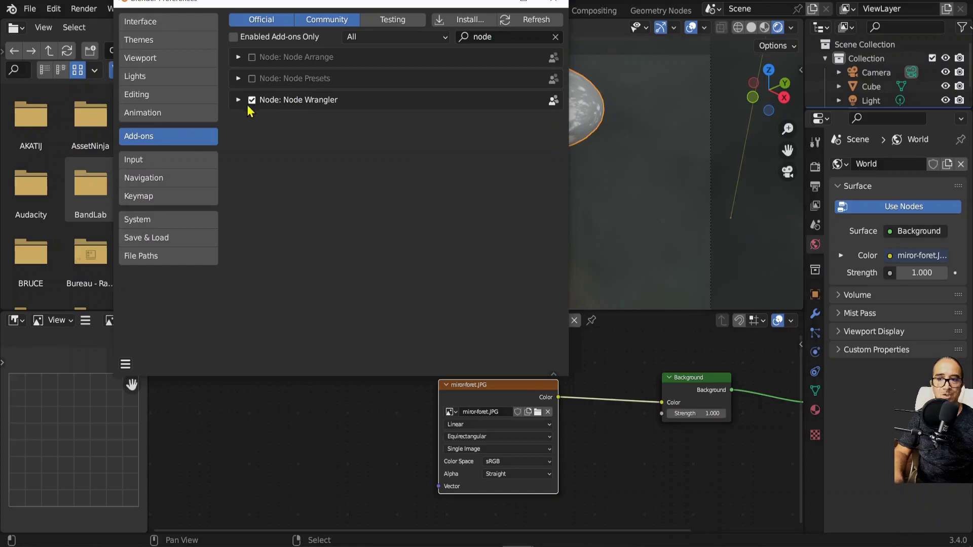
left_click(553, 5)
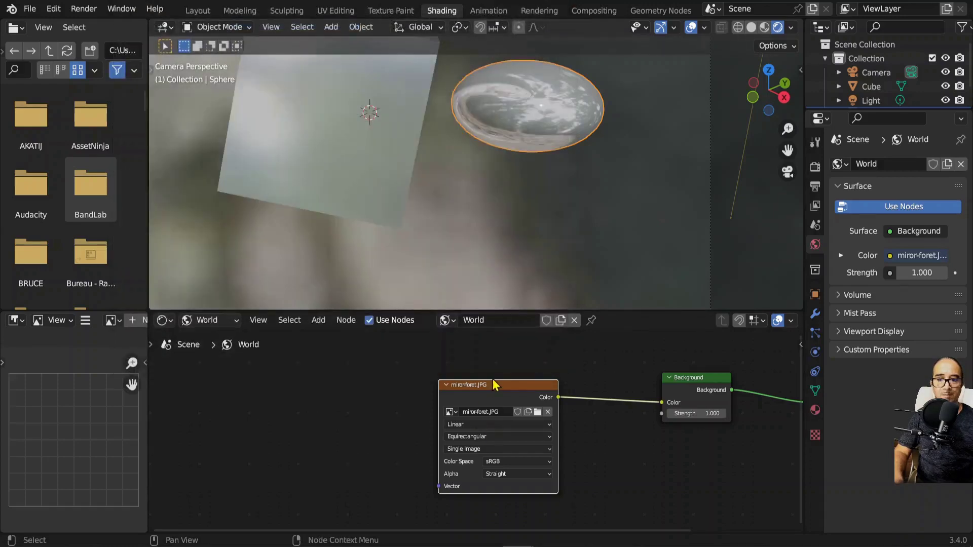
left_click_drag(494, 386, 510, 388)
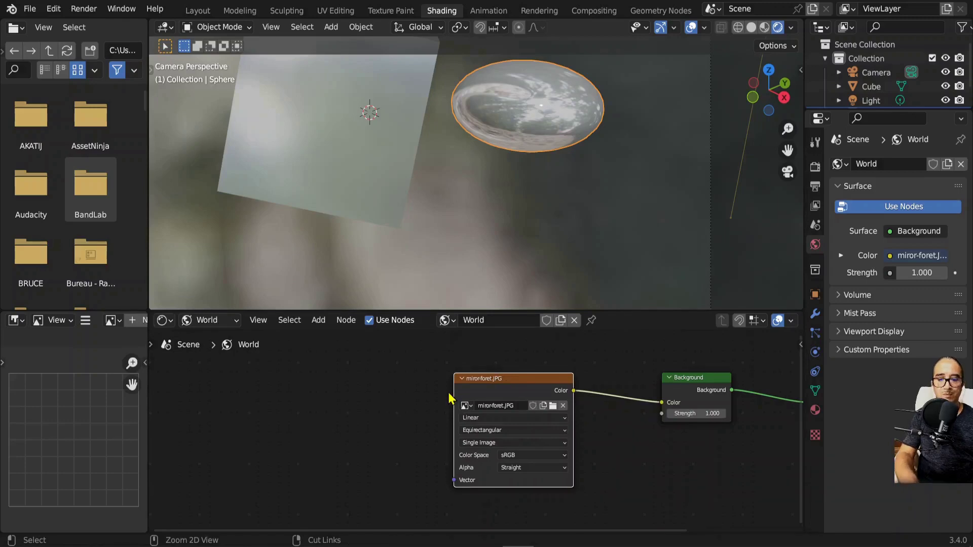
Step: Add Texture Coordinate and Mapping nodes to the forest image with Ctrl+T and arrange them
key("ctrl+t")
scroll(446, 375, "down", 2)
scroll(447, 365, "up", 1)
scroll(446, 365, "up", 2)
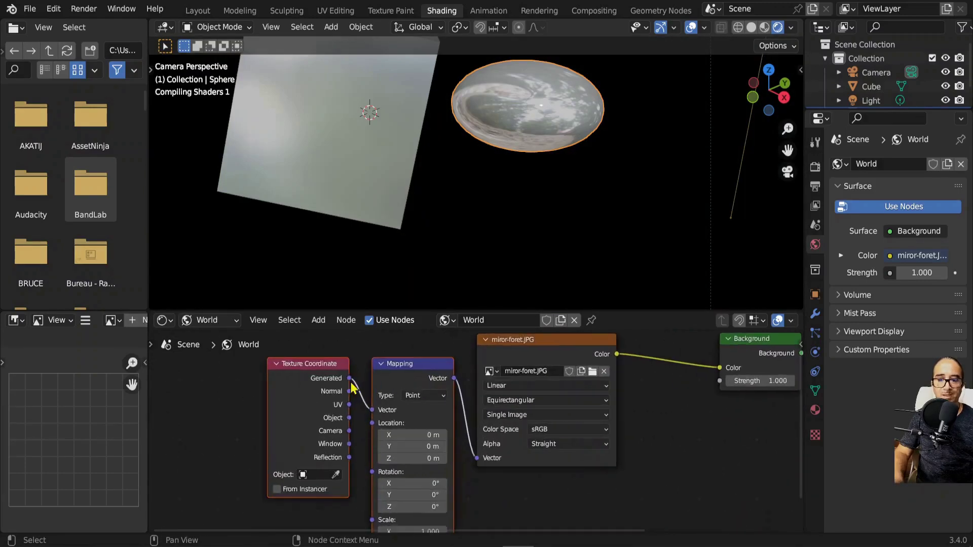
left_click_drag(413, 378, 360, 378)
left_click_drag(270, 388, 259, 397)
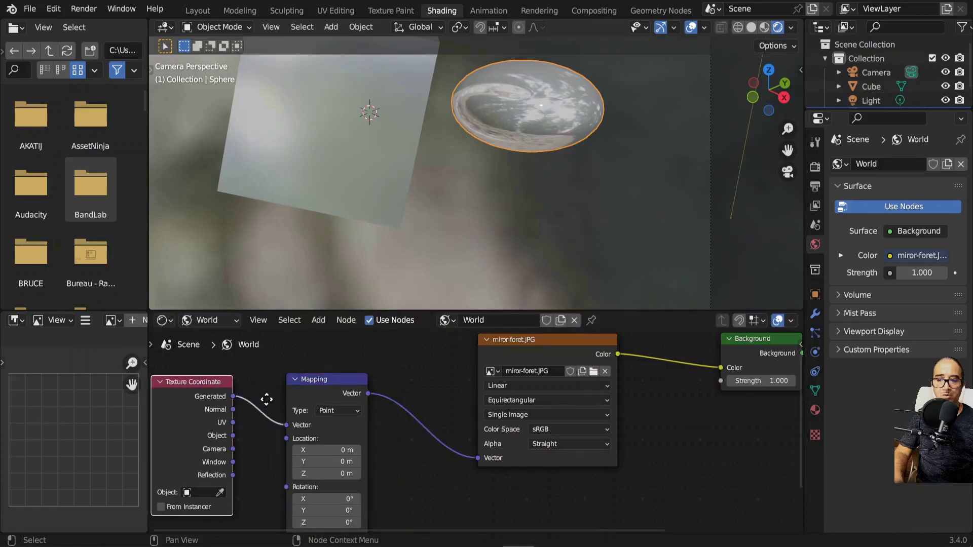
scroll(329, 406, "up", 2)
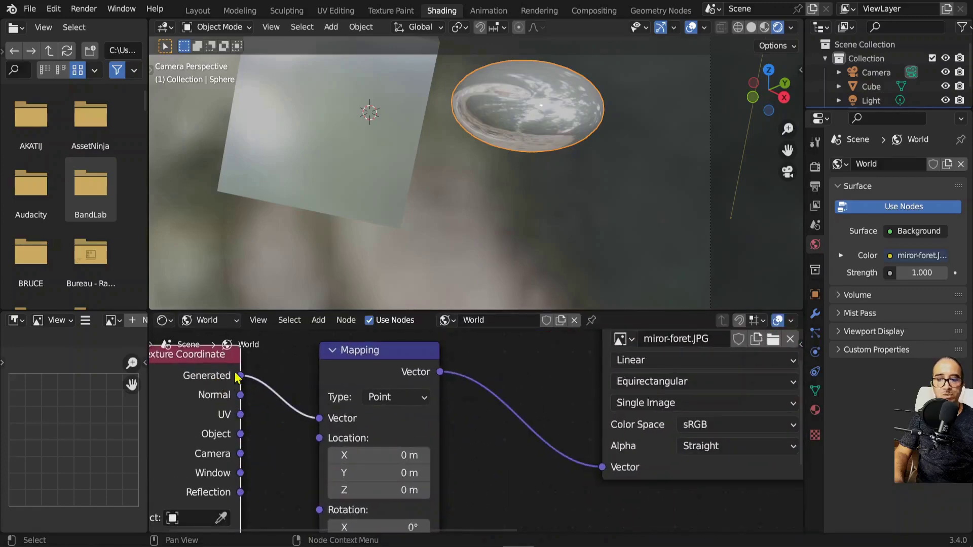
middle_click_drag(294, 443, 291, 431)
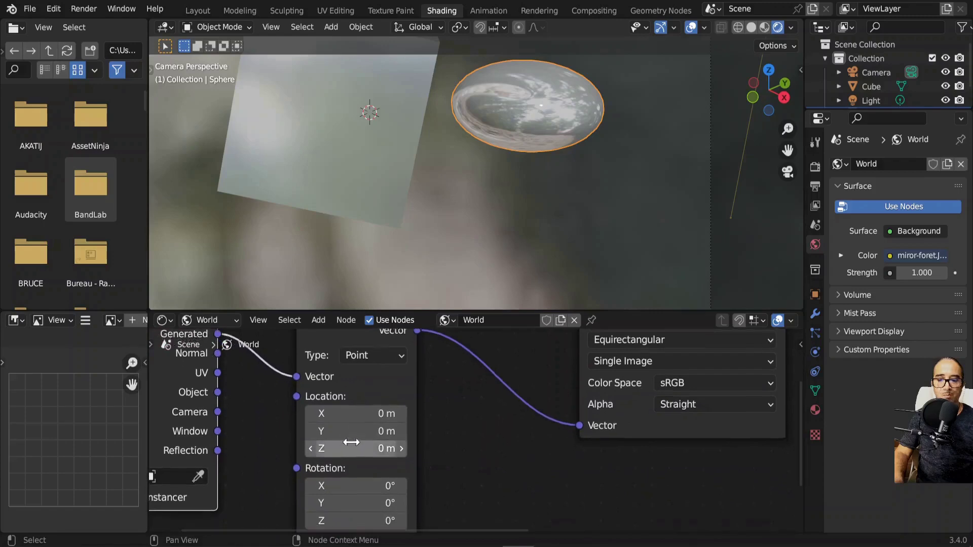
scroll(362, 405, "down", 2, "shift")
scroll(372, 398, "down", 1, "shift")
scroll(416, 449, "up", 2)
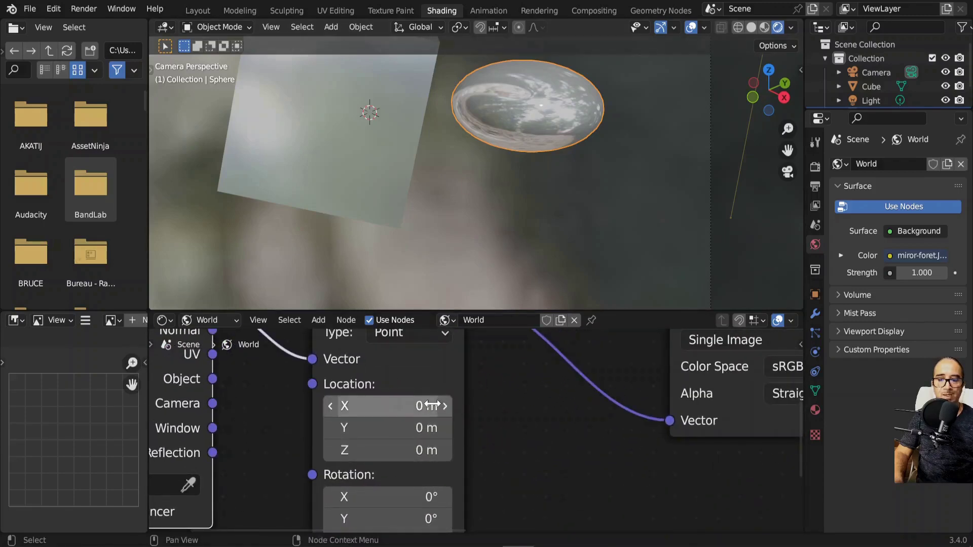
Step: Set Mapping location to 0.42, -0.09, -0.21 m and rotation to 3.93°, -1.11°, 0.48°
mouse_move(424, 405)
left_mouse_down("shift")
mouse_move(416, 405)
mouse_move(426, 405)
mouse_move(428, 428)
mouse_move(403, 450)
left_mouse_up("shift")
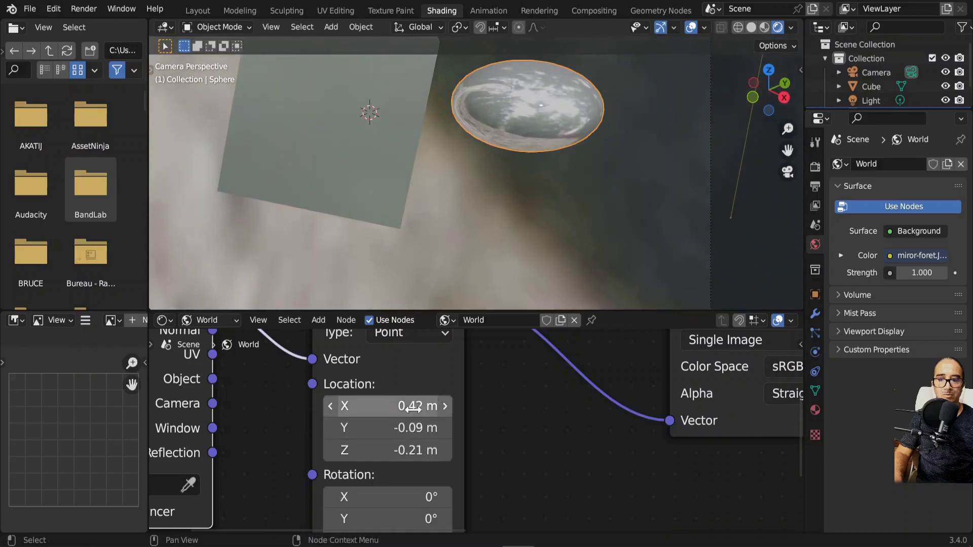
middle_click_drag(396, 475, 375, 387)
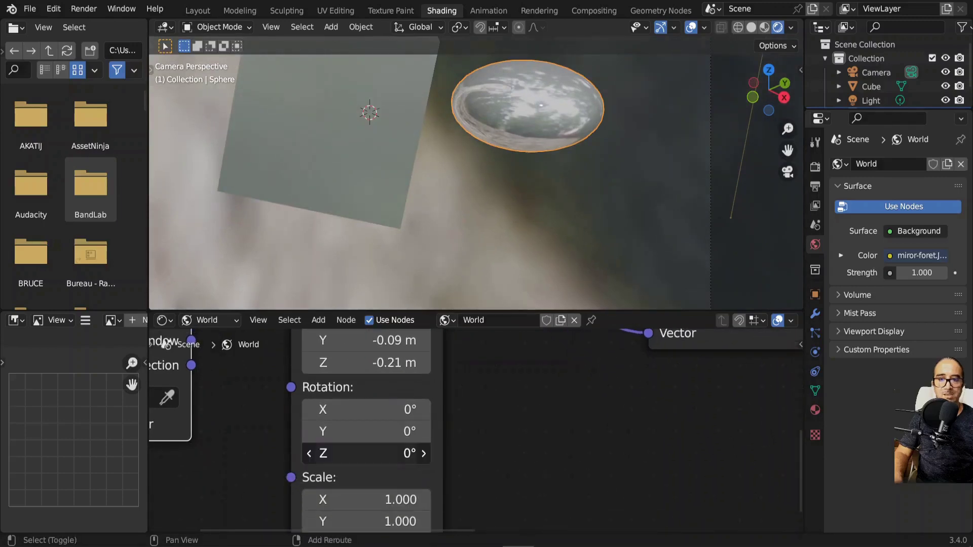
mouse_move(405, 453)
left_mouse_down("shift")
mouse_move(421, 453)
mouse_move(398, 432)
mouse_move(404, 409)
mouse_move(390, 410)
mouse_move(410, 410)
left_mouse_up("shift")
mouse_move(481, 202)
middle_mouse_down()
mouse_move(543, 148)
mouse_move(441, 148)
mouse_move(538, 137)
mouse_move(584, 168)
mouse_move(553, 187)
middle_mouse_up()
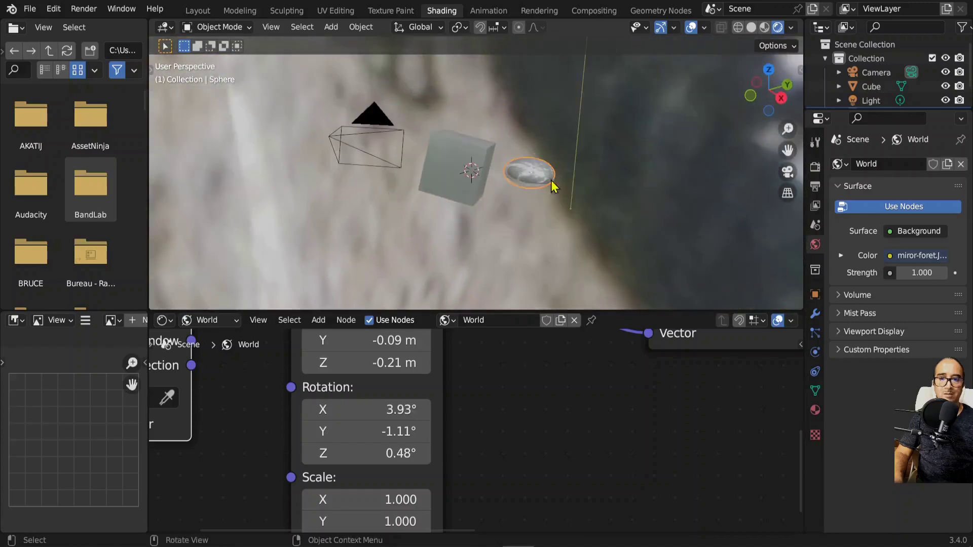
scroll(525, 186, "up", 2)
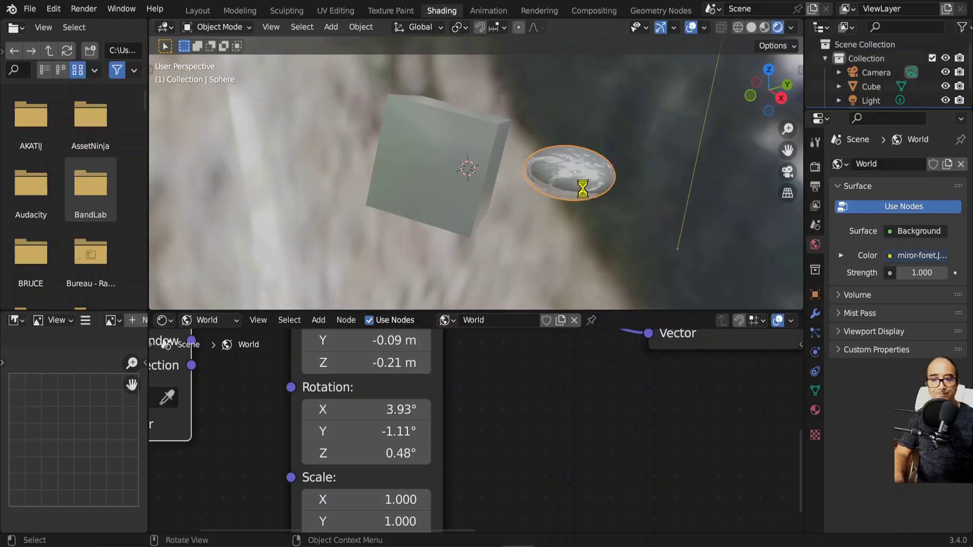
key("F12")
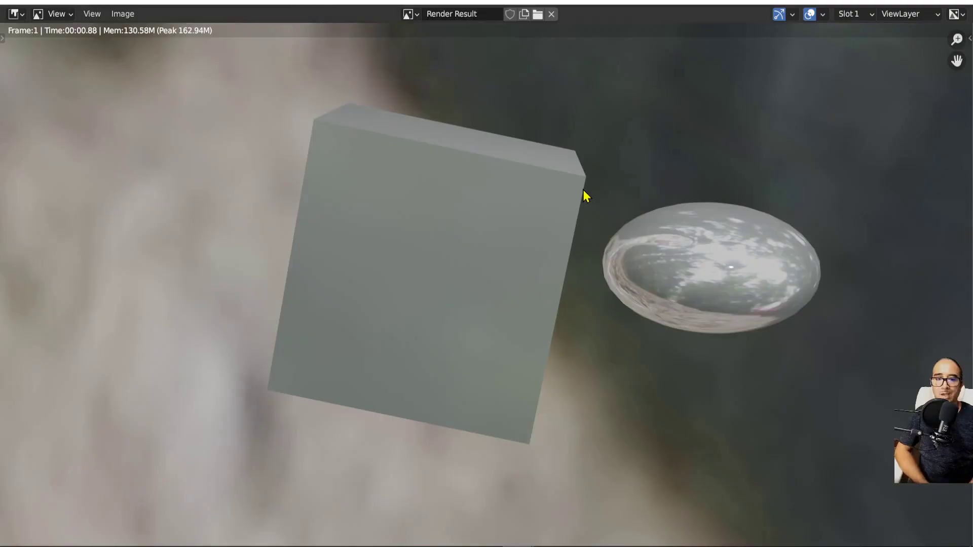
scroll(643, 245, "down", 5)
scroll(562, 260, "up", 3)
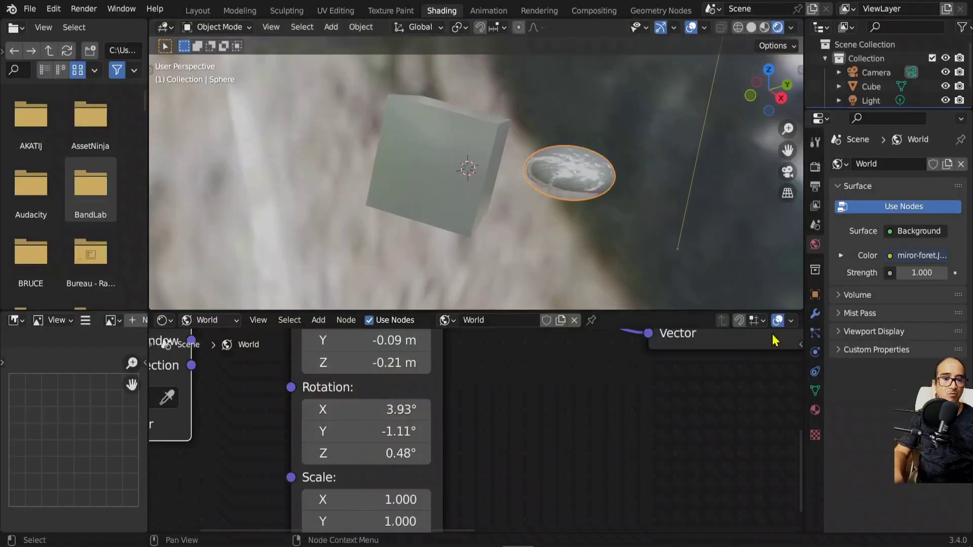
Step: Turn on Transparent under Film in the Render properties
left_click(815, 167)
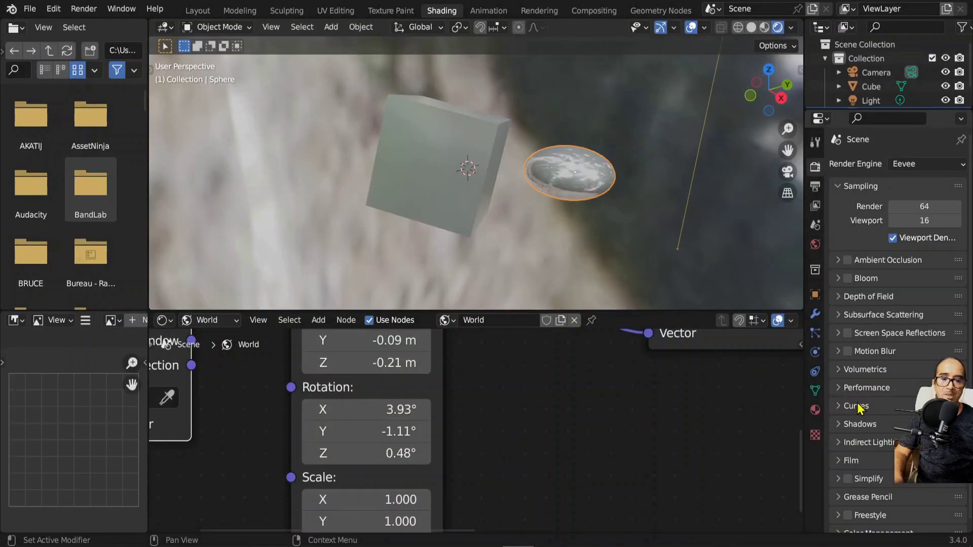
mouse_move(568, 190)
middle_mouse_down()
mouse_move(530, 193)
mouse_move(445, 162)
mouse_move(534, 138)
mouse_move(445, 174)
mouse_move(566, 169)
middle_mouse_up()
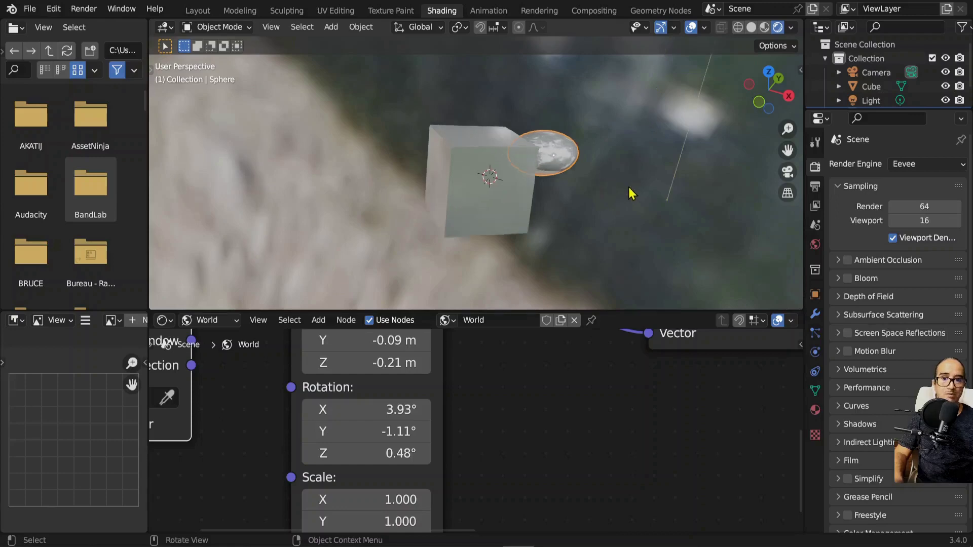
scroll(578, 189, "up", 4)
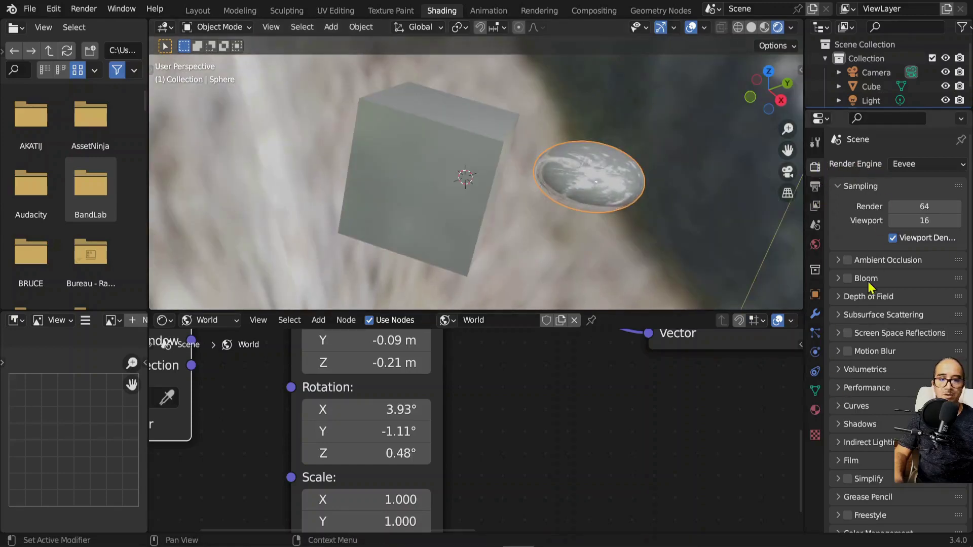
left_click(874, 463)
scroll(884, 451, "down", 3)
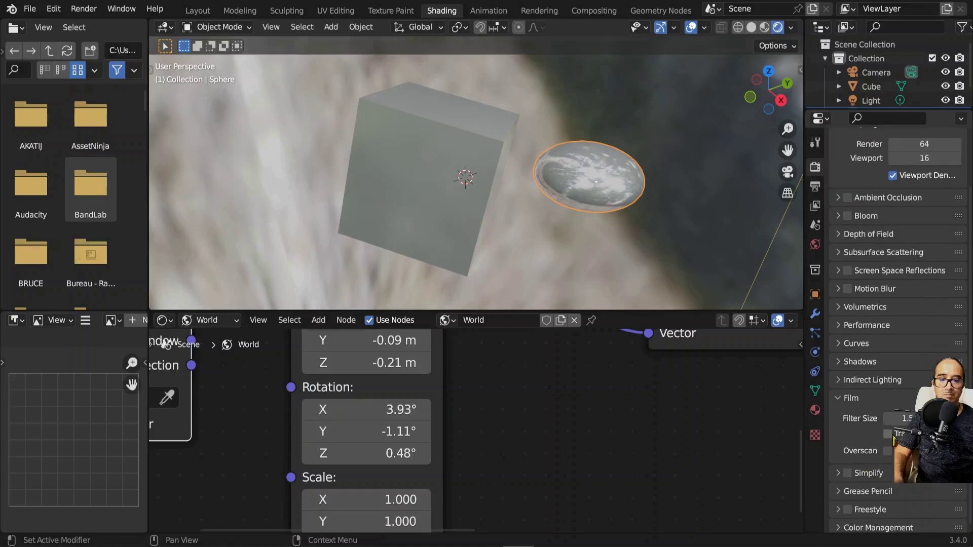
left_click(890, 435)
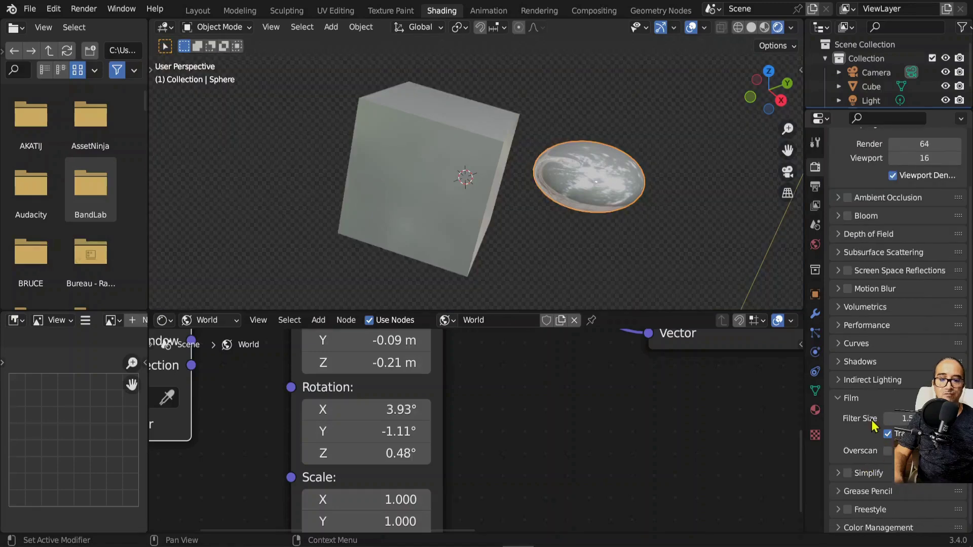
Step: Rearrange the world node view and rotate the sphere slightly
mouse_move(642, 221)
middle_mouse_down()
mouse_move(610, 191)
mouse_move(630, 191)
middle_mouse_up()
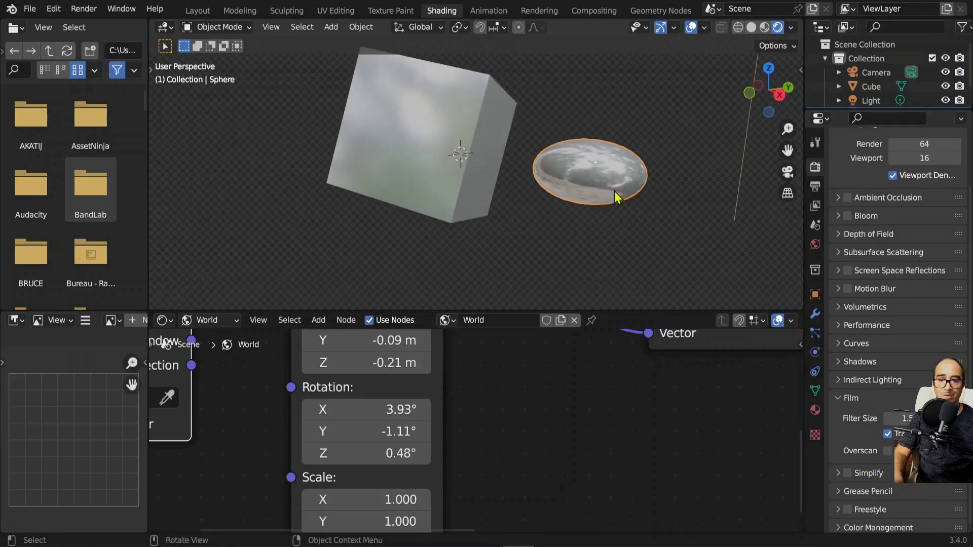
scroll(549, 487, "down", 2)
scroll(506, 405, "up", 2)
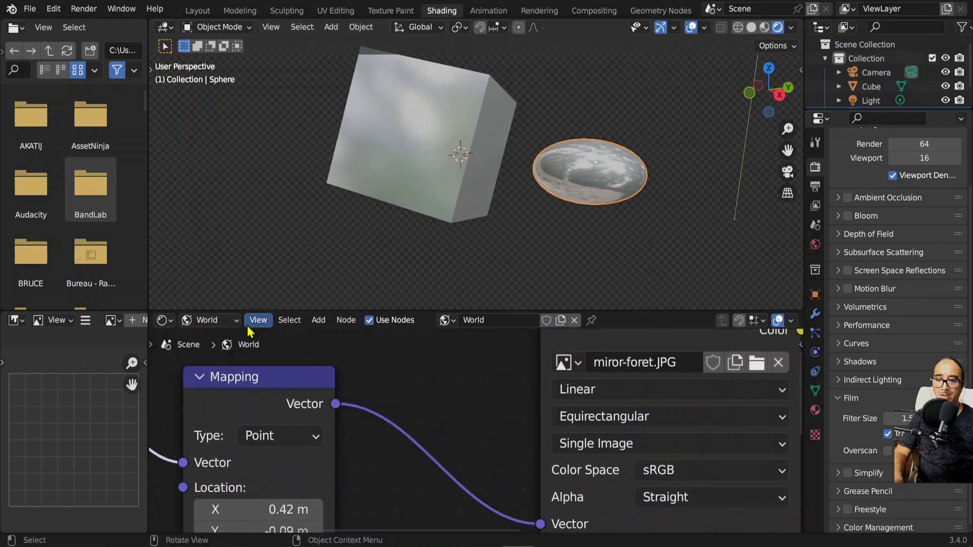
scroll(289, 430, "down", 2)
middle_click_drag(527, 431, 461, 411)
scroll(460, 410, "down", 1)
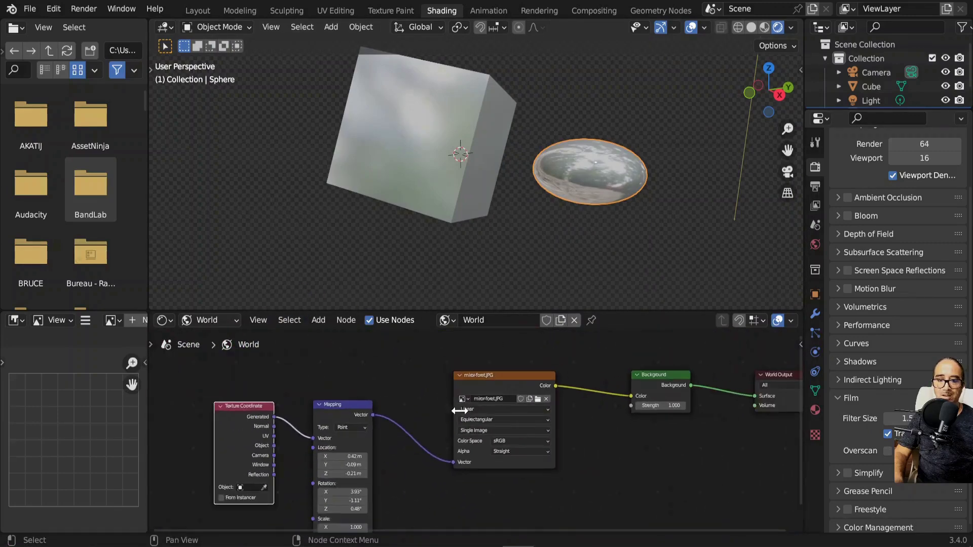
left_click_drag(494, 375, 483, 377)
mouse_move(554, 228)
middle_mouse_down()
mouse_move(630, 211)
mouse_move(554, 216)
mouse_move(545, 202)
middle_mouse_up()
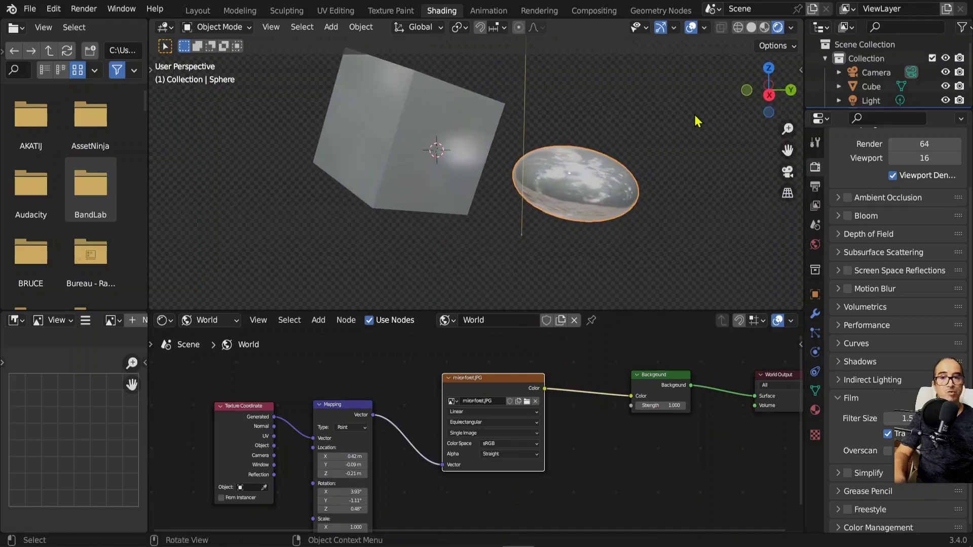
key("r")
left_click(711, 150)
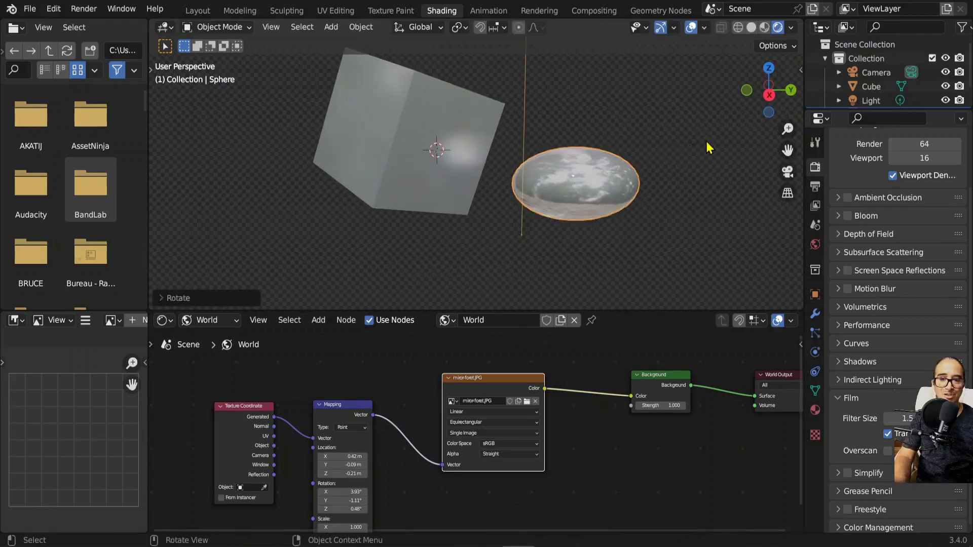
left_click(207, 319)
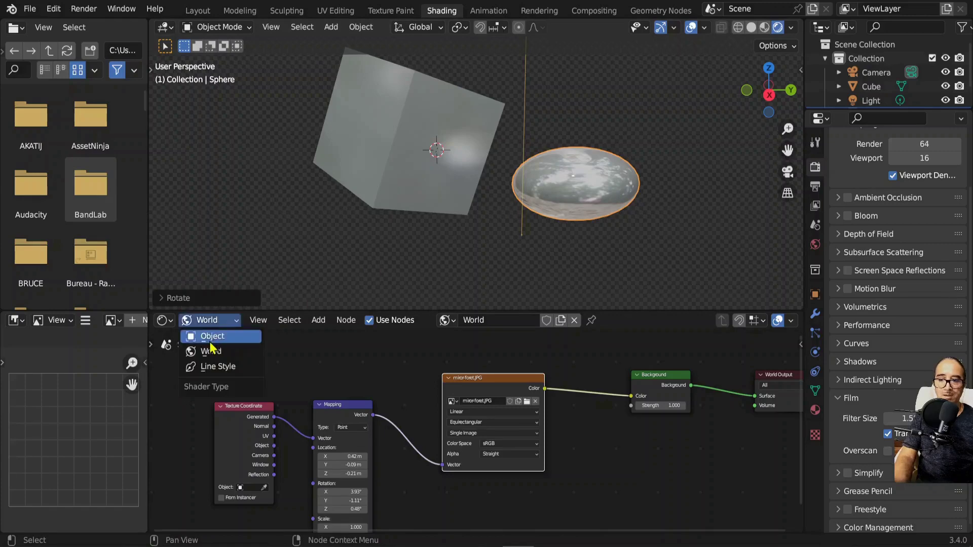
Step: Darken the sphere material's base colour, raise Metallic to 0.906, and rotate the sphere
left_click(210, 341)
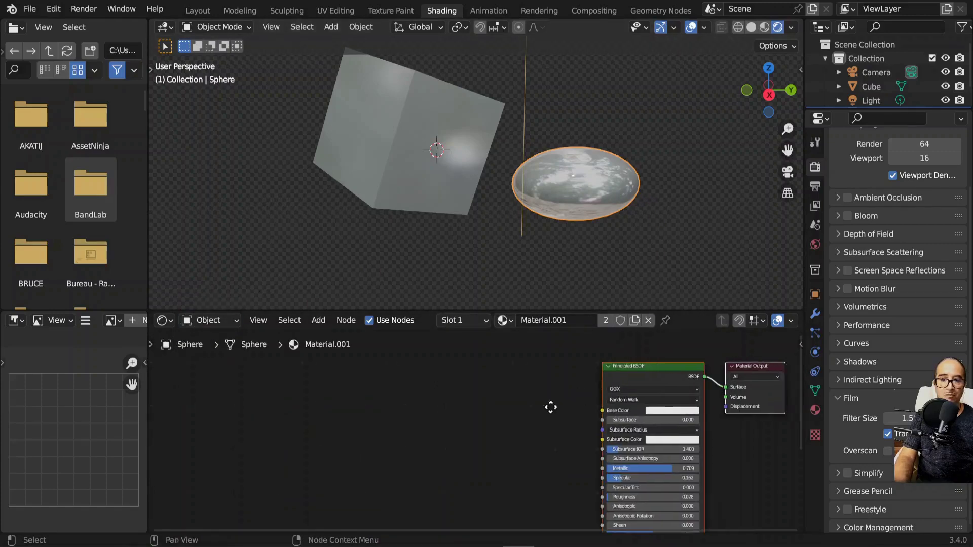
scroll(550, 405, "up", 2)
left_click(513, 375)
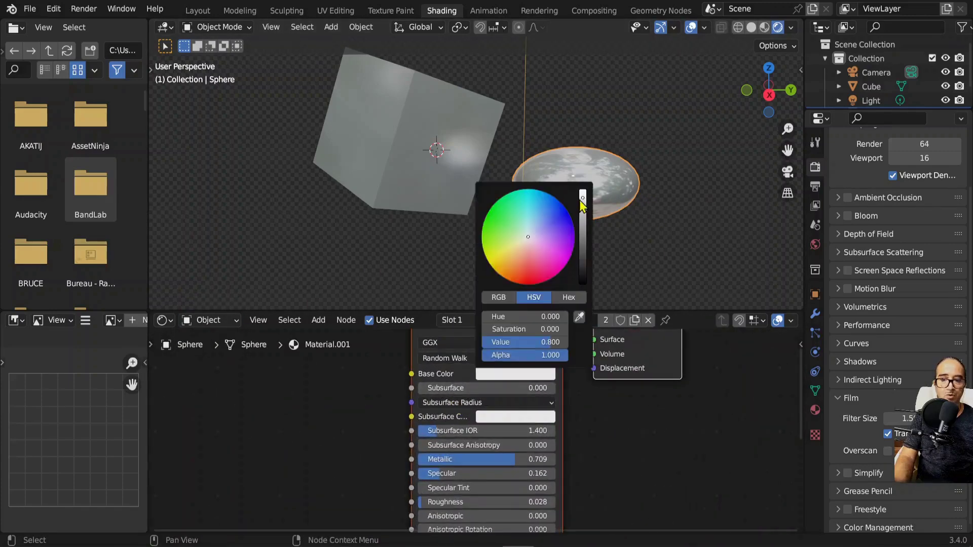
left_click_drag(583, 199, 583, 220)
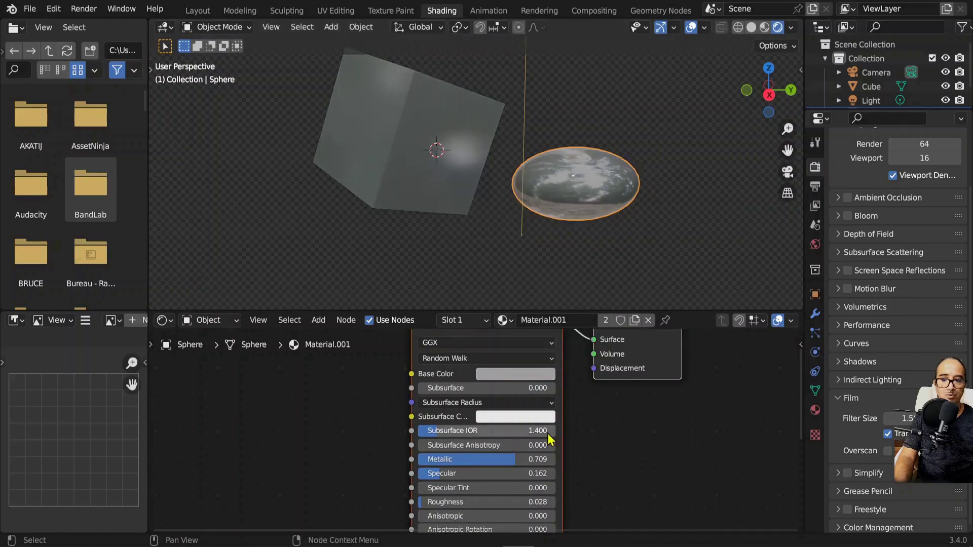
scroll(550, 438, "up", 1)
left_click_drag(527, 467, 557, 467)
key("r")
key("r")
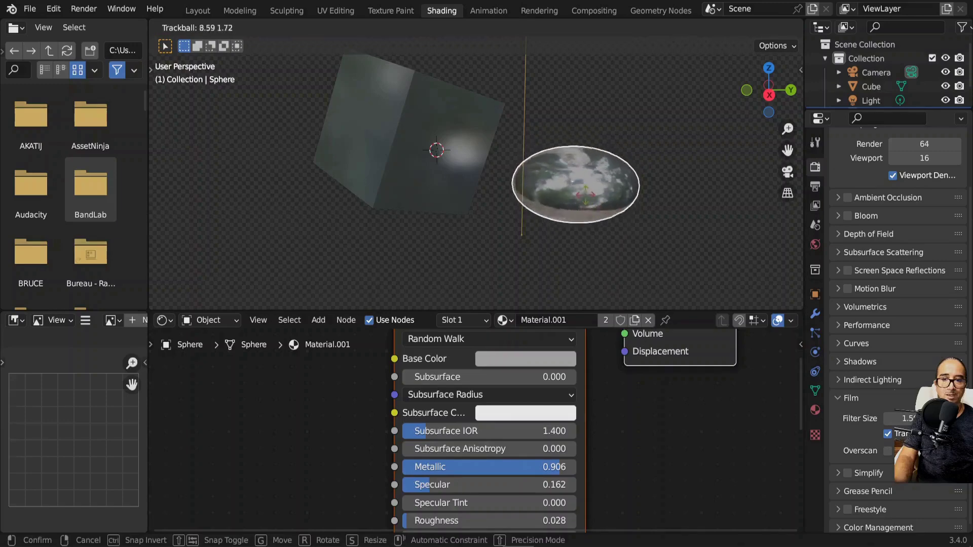
left_click(587, 211)
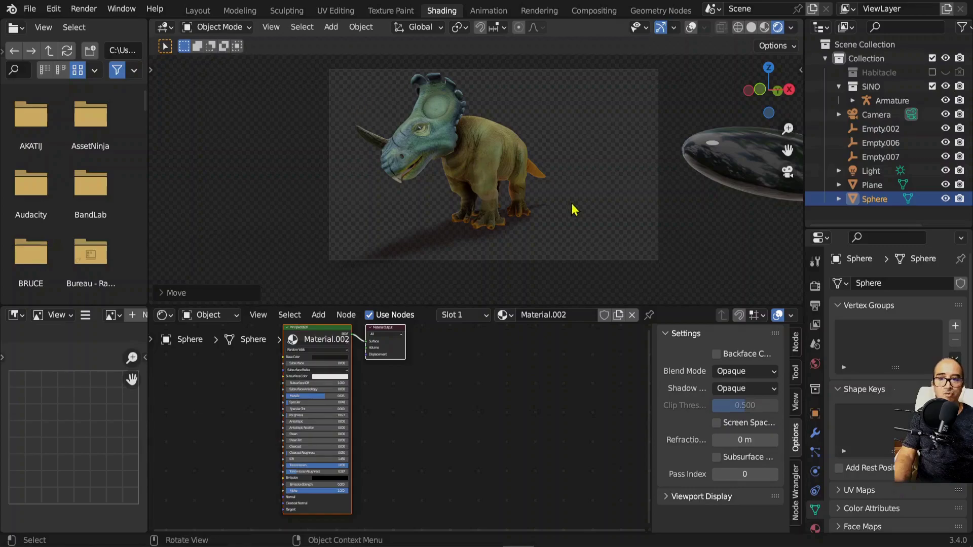
key("F12")
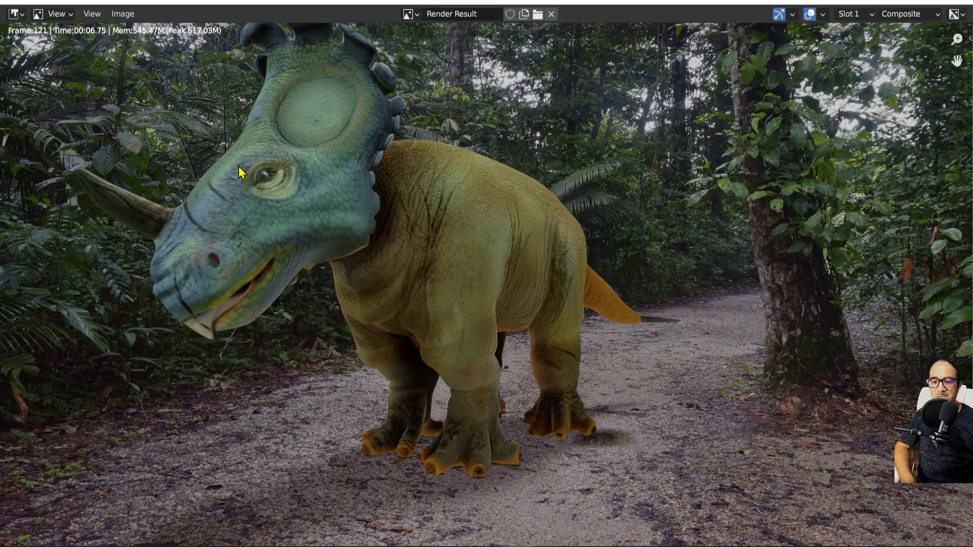
scroll(238, 166, "up", 4)
middle_click_drag(256, 169, 393, 222)
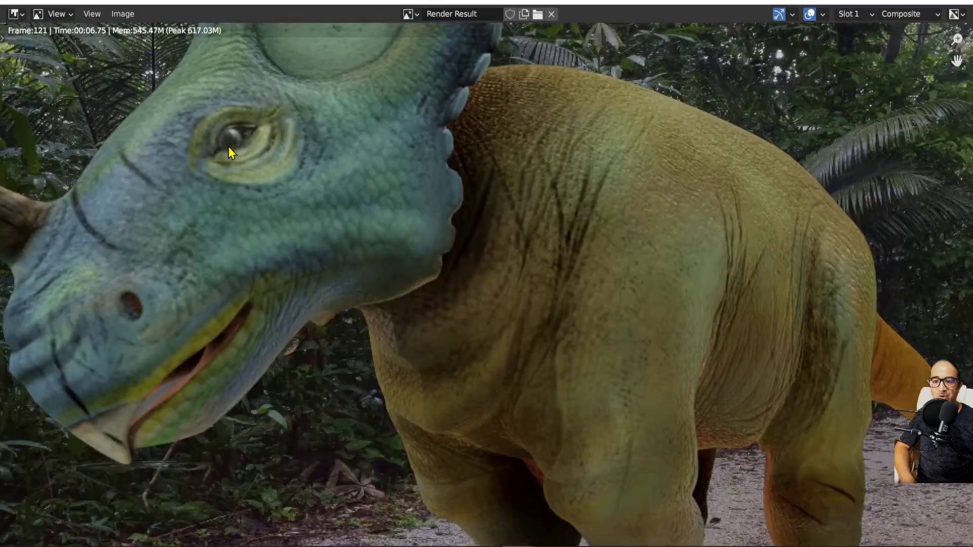
scroll(228, 147, "down", 3)
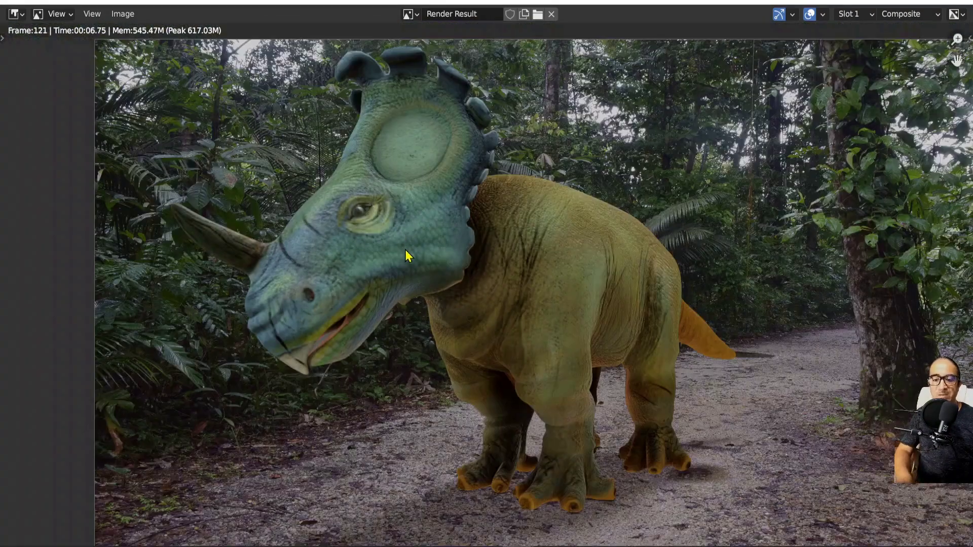
key("Escape")
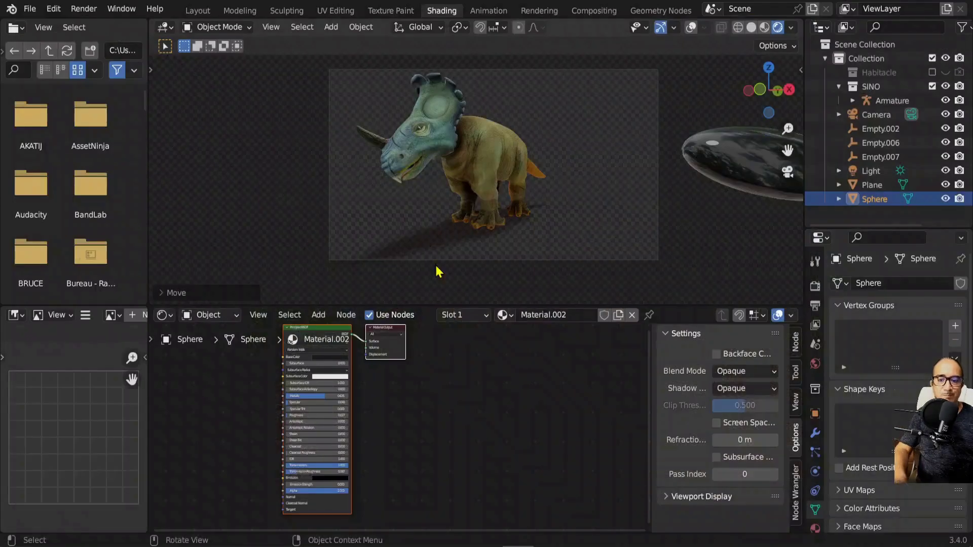
Step: Switch the node editor to World and unplug the mirror-ball image from Background Color
scroll(373, 381, "up", 2)
left_click(210, 314)
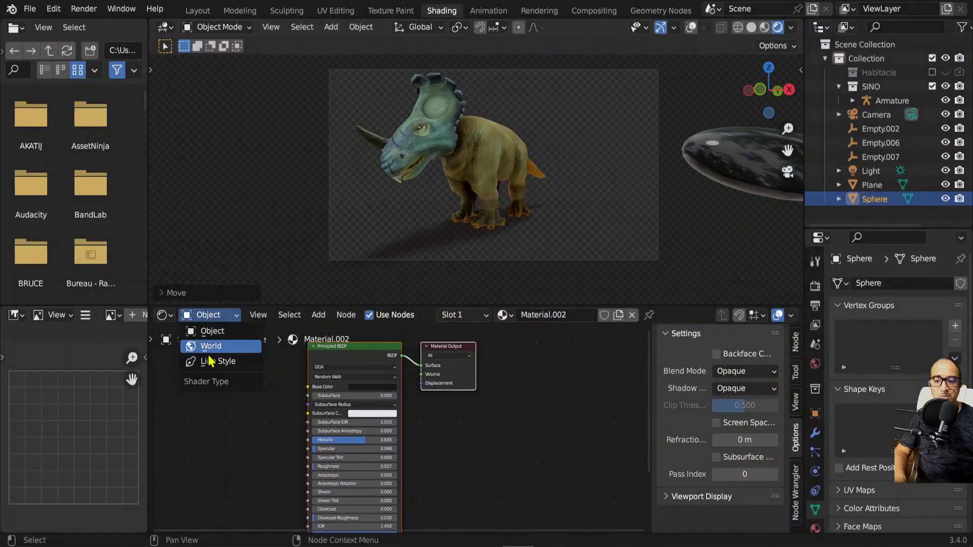
left_click(212, 350)
scroll(304, 393, "up", 2)
scroll(403, 422, "up", 2)
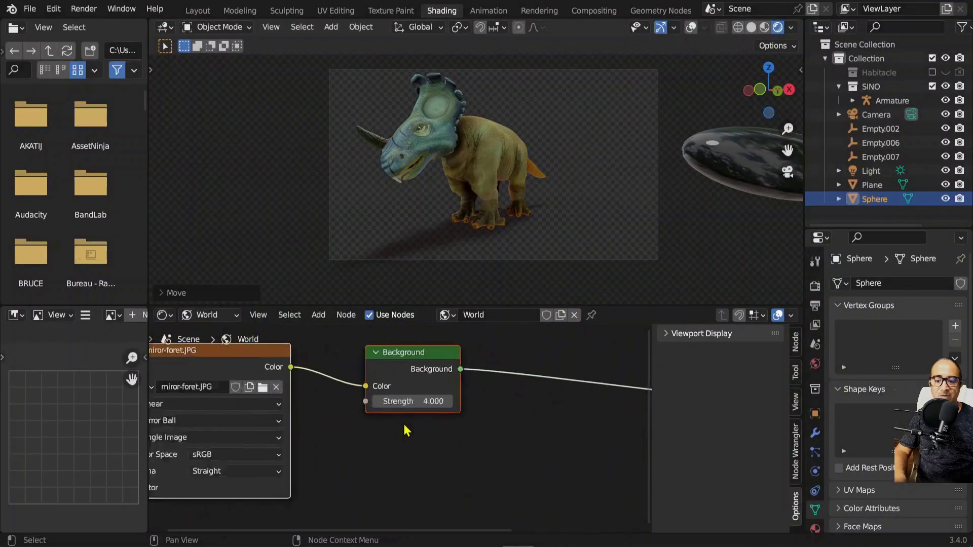
scroll(325, 403, "up", 2)
middle_click_drag(325, 403, 413, 447)
scroll(499, 171, "up", 2)
scroll(495, 169, "up", 2)
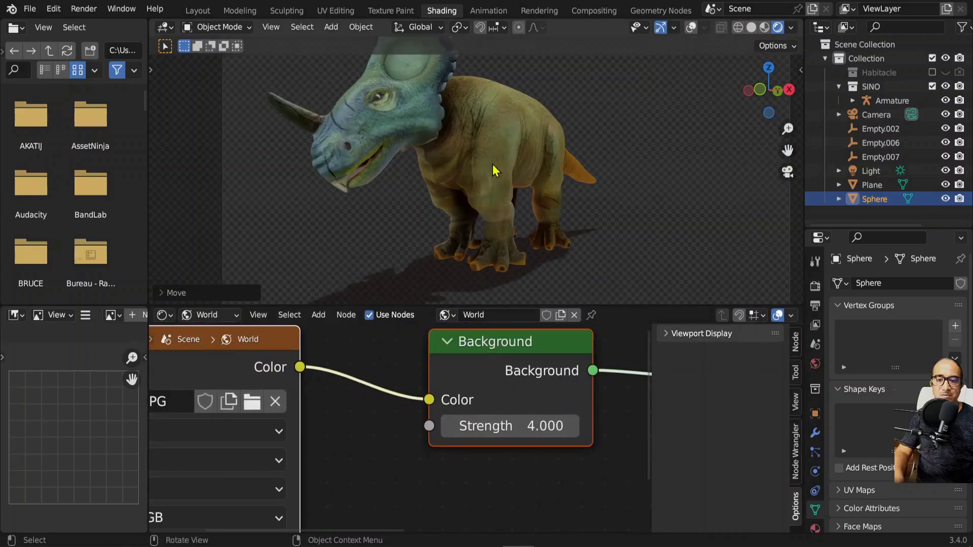
scroll(514, 172, "up", 3)
scroll(506, 162, "up", 1)
scroll(426, 126, "up", 3)
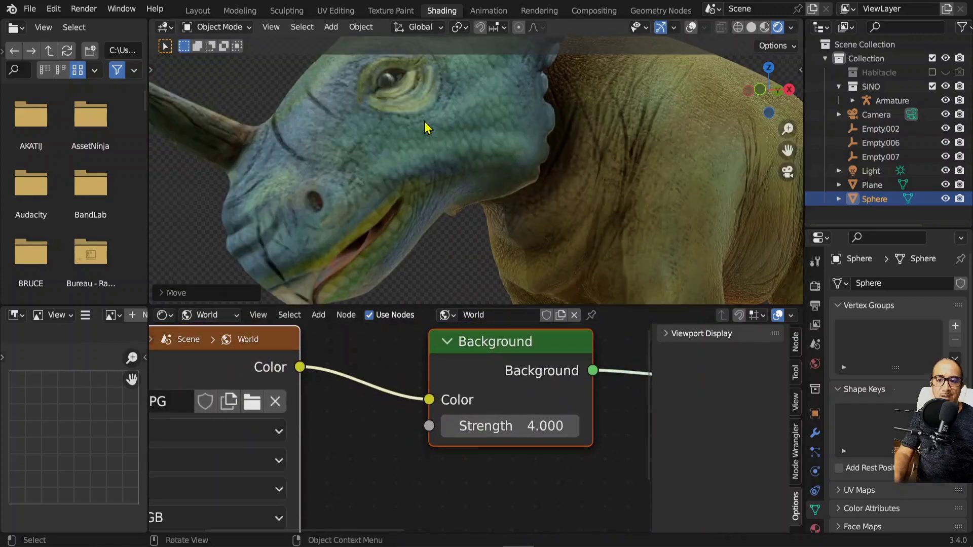
scroll(425, 127, "up", 3)
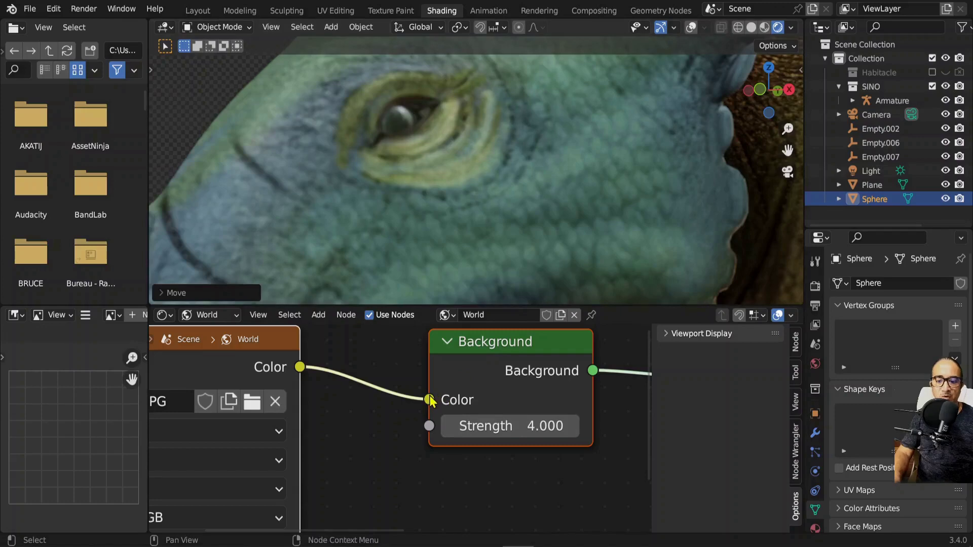
scroll(428, 402, "down", 2)
mouse_move(355, 405)
middle_mouse_down()
mouse_move(506, 408)
mouse_move(375, 413)
middle_mouse_up()
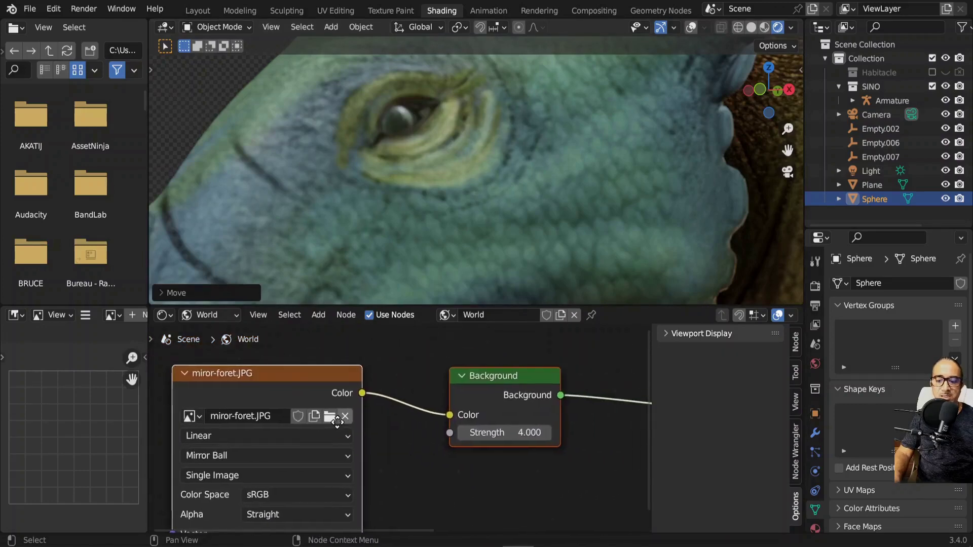
left_click_drag(447, 415, 412, 429)
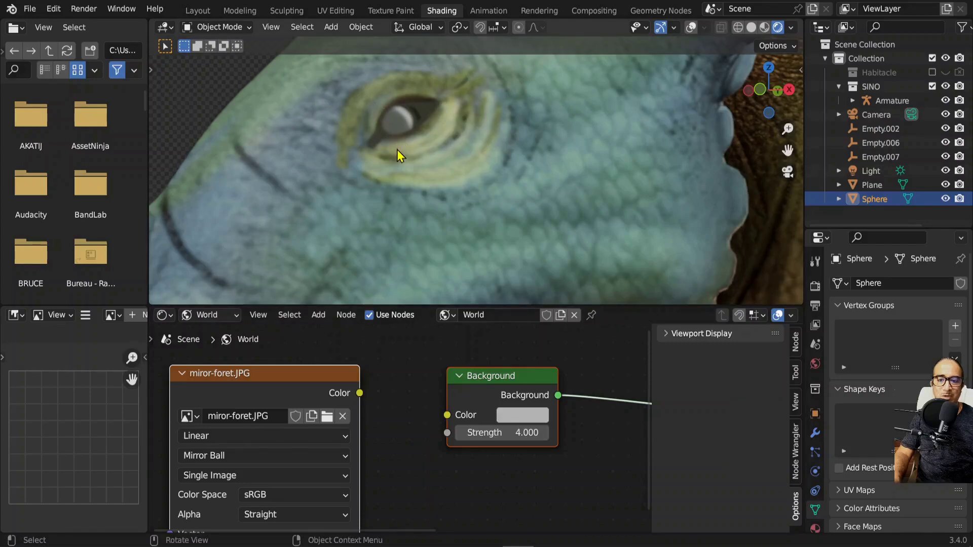
key("Home")
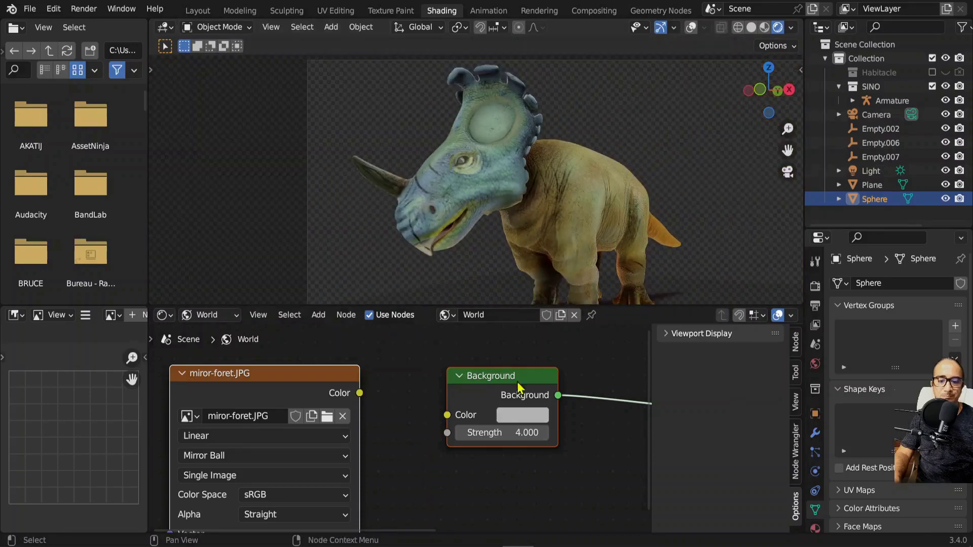
Step: Set the plain world Background colour to a light grey in the colour picker
left_click(516, 416)
left_click_drag(631, 219, 630, 233)
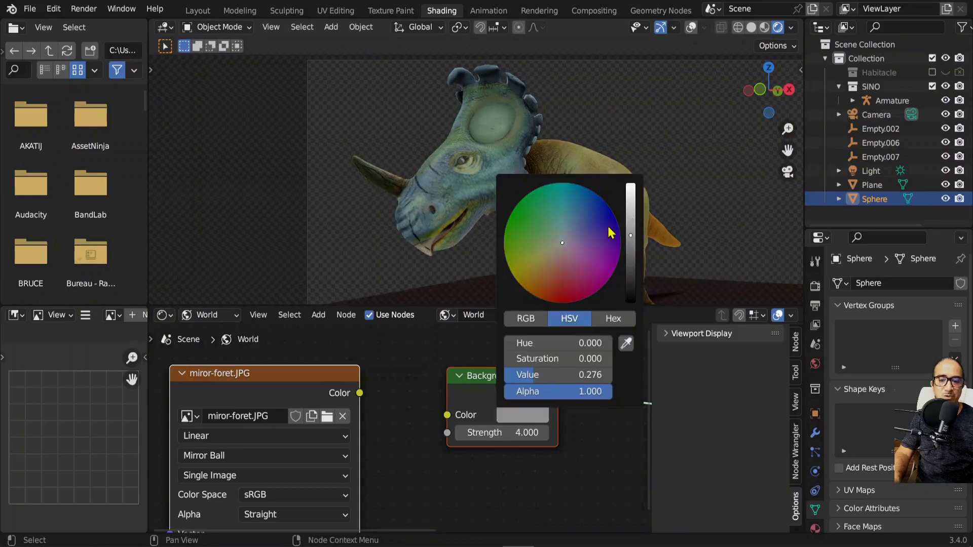
left_click(527, 416)
left_click_drag(630, 235, 631, 211)
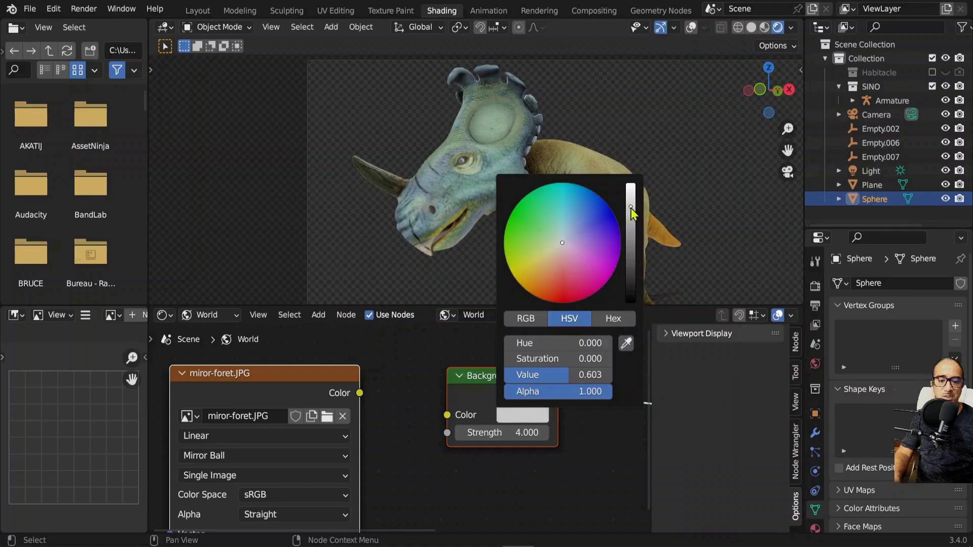
scroll(386, 426, "up", 2)
Step: Reconnect the mirror-ball image to compare lighting, unplug it again, and view through the camera
mouse_move(345, 380)
left_mouse_down()
mouse_move(467, 414)
mouse_move(475, 396)
left_mouse_up()
scroll(505, 171, "up", 1)
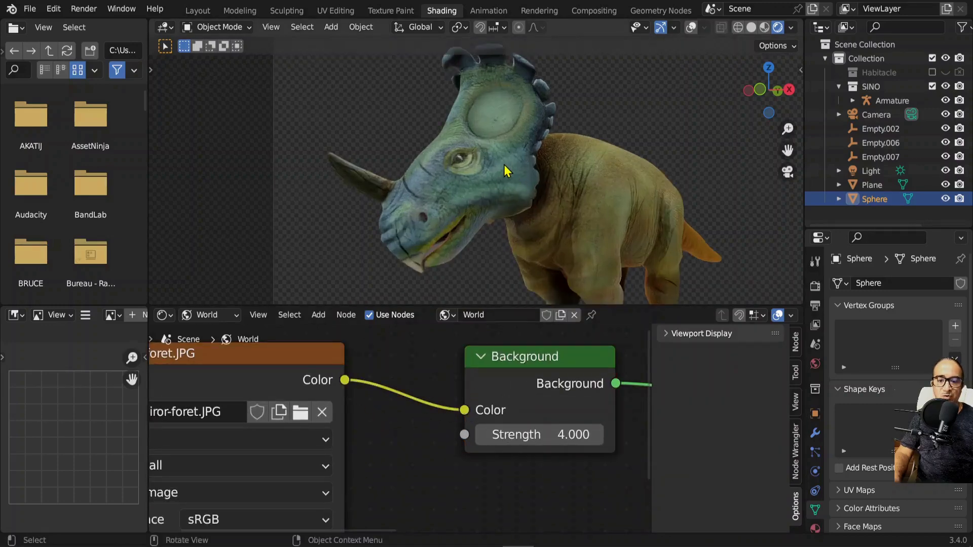
scroll(506, 172, "up", 4)
scroll(472, 141, "up", 2)
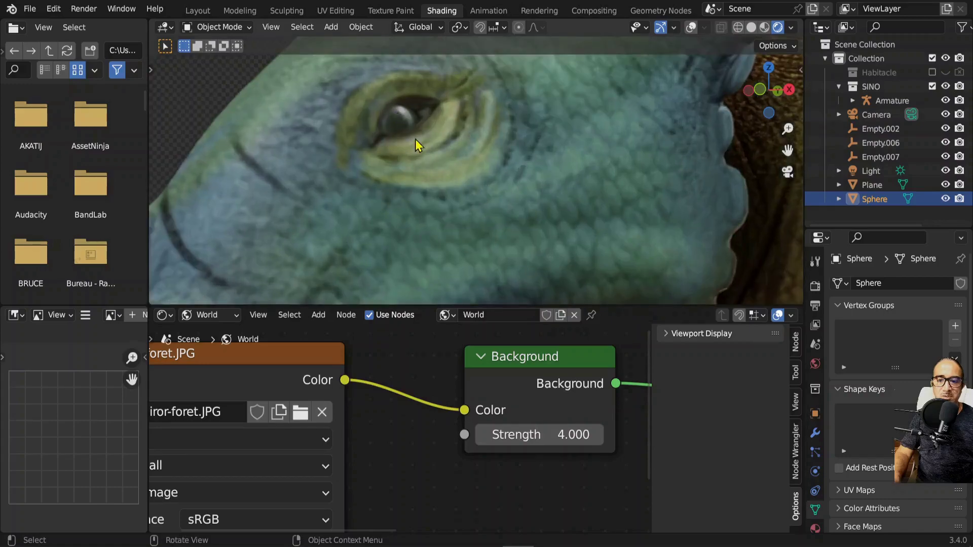
scroll(415, 139, "down", 5)
scroll(468, 193, "down", 4)
mouse_move(548, 235)
middle_mouse_down()
mouse_move(495, 163)
mouse_move(539, 219)
middle_mouse_up()
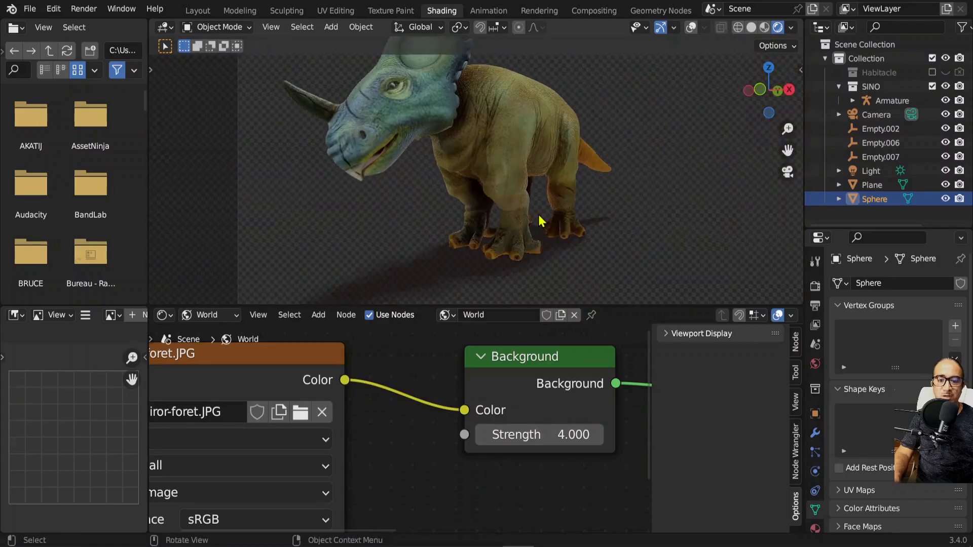
scroll(539, 219, "up", 3)
scroll(491, 228, "up", 2)
scroll(504, 143, "down", 5)
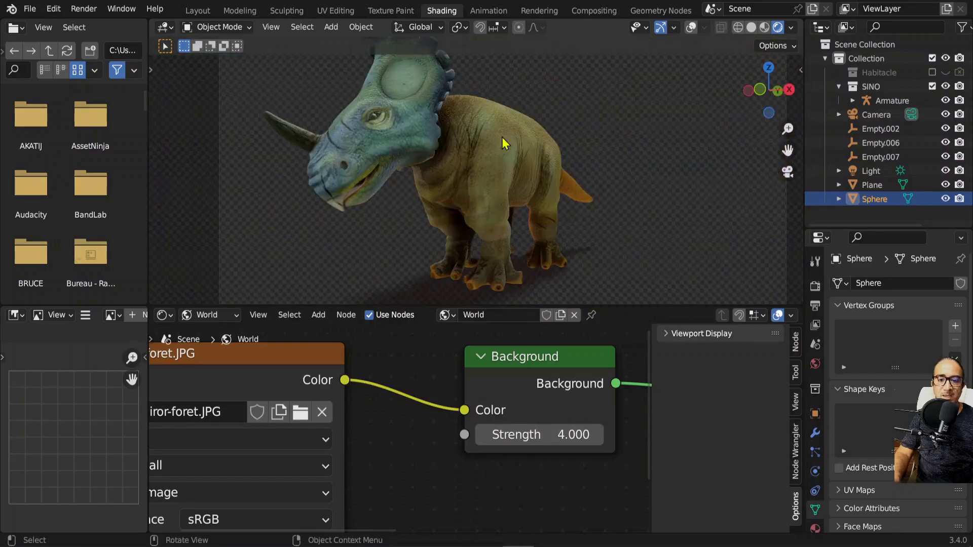
left_click_drag(464, 410, 456, 424)
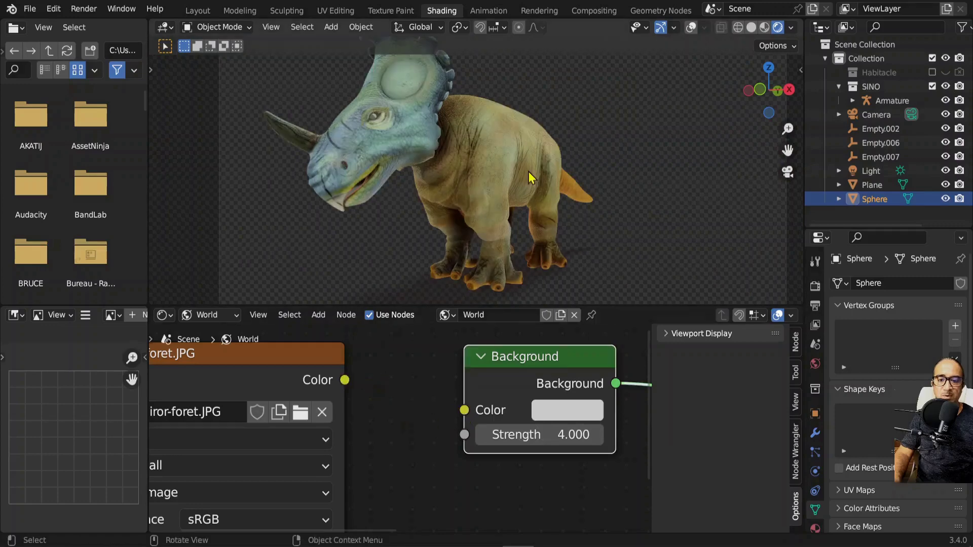
key("KP_0")
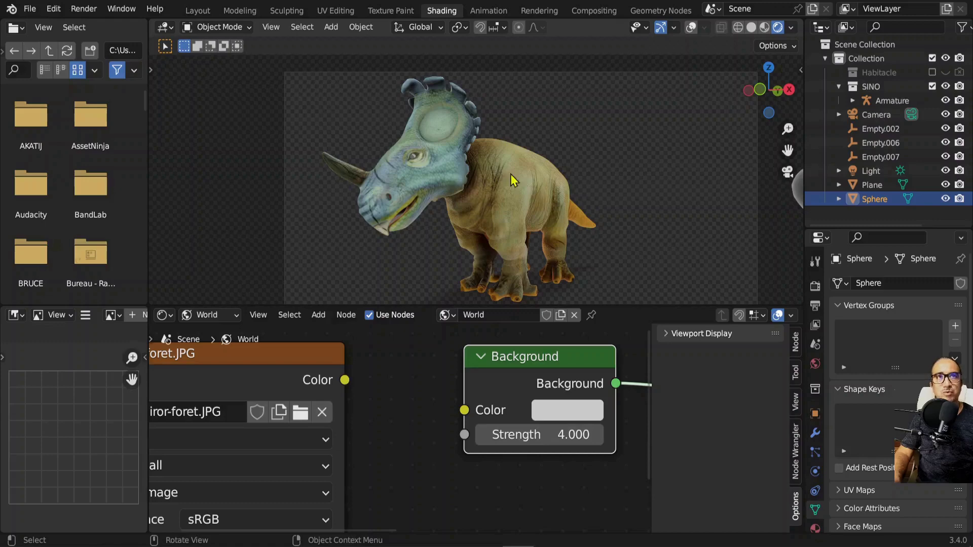
scroll(502, 159, "up", 1)
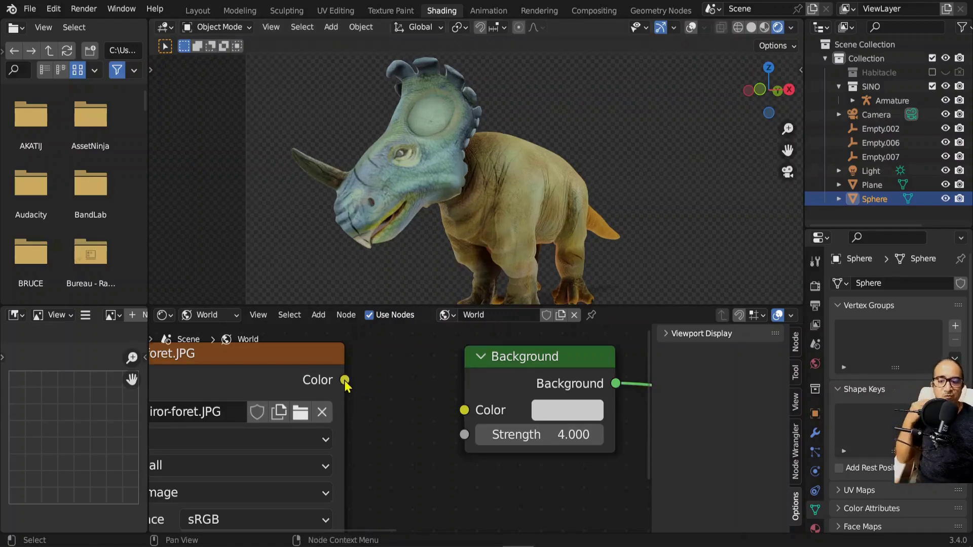
Step: Reconnect the mirror-ball image and enable overlays with Extras, Annotations and Outline Selected off
left_click_drag(345, 380, 464, 410)
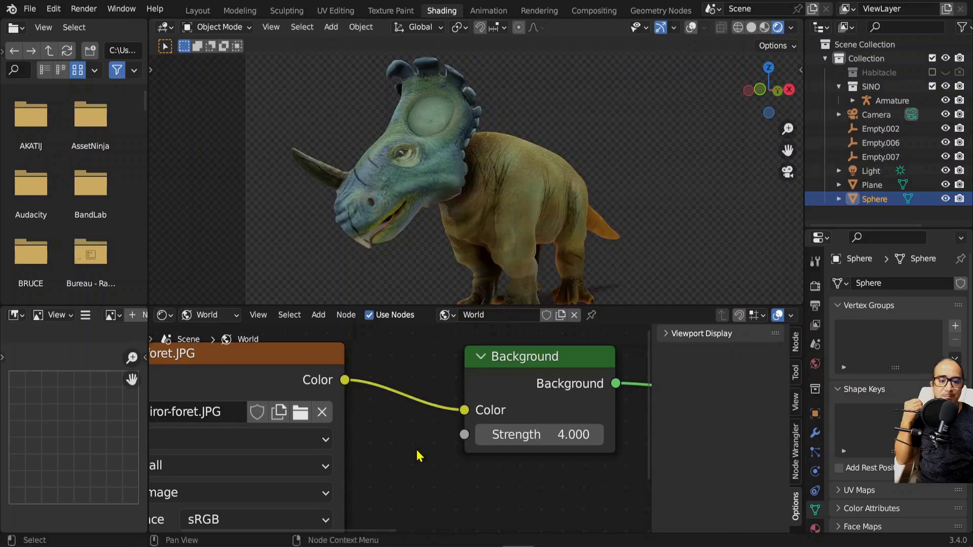
left_click(708, 29)
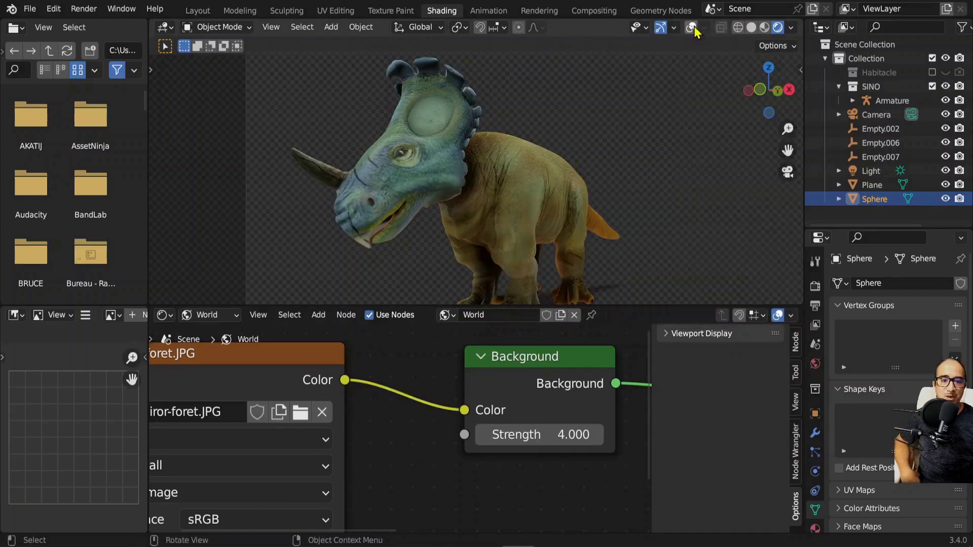
left_click(692, 29)
left_click(707, 29)
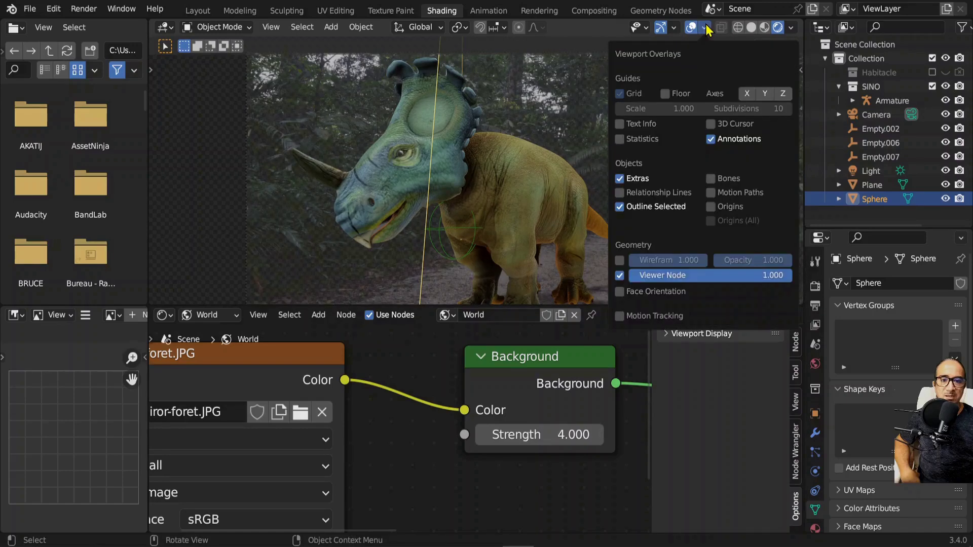
left_click(620, 179)
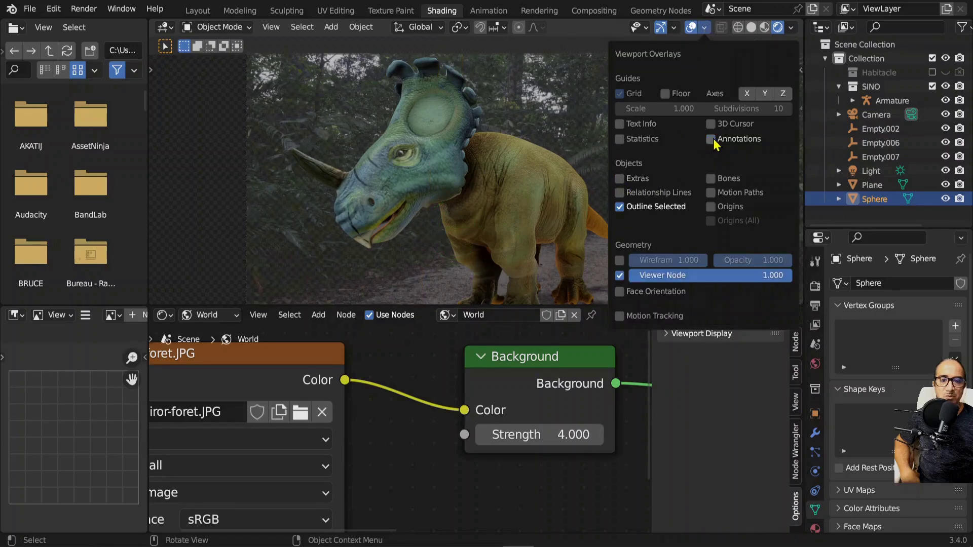
left_click(712, 138)
left_click(620, 207)
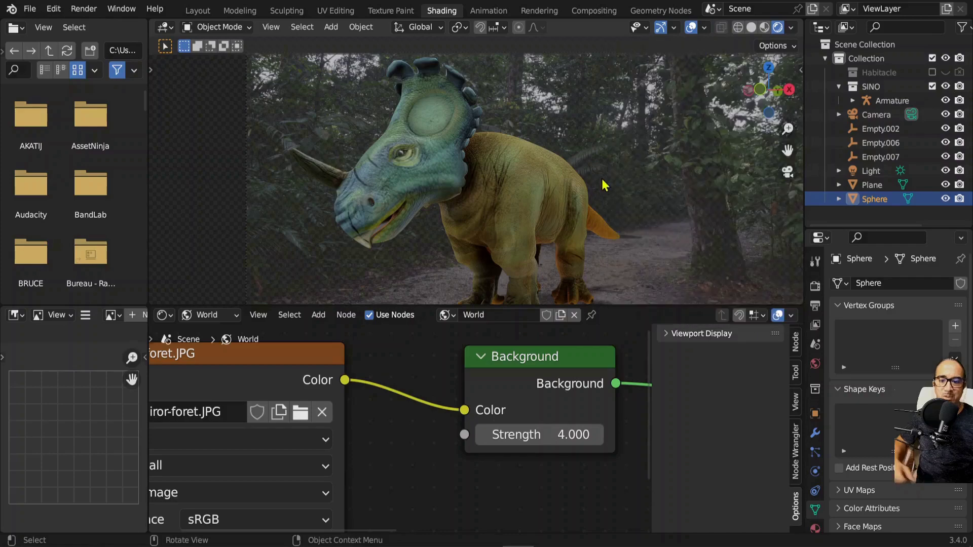
Step: Maximize the 3D view with Ctrl+Space, orbit around the dinosaur, and return to camera view
key("ctrl+space")
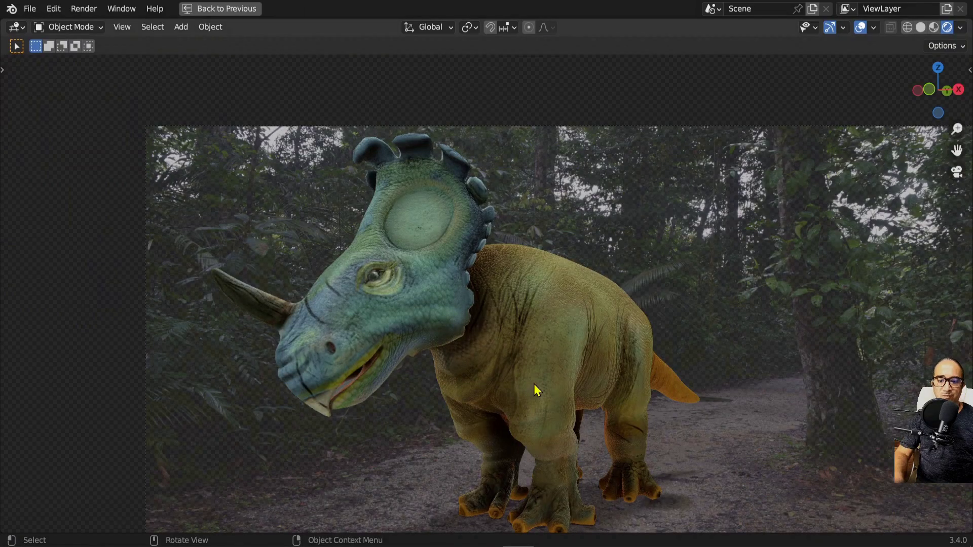
middle_click_drag(531, 382, 511, 318)
scroll(507, 315, "down", 2)
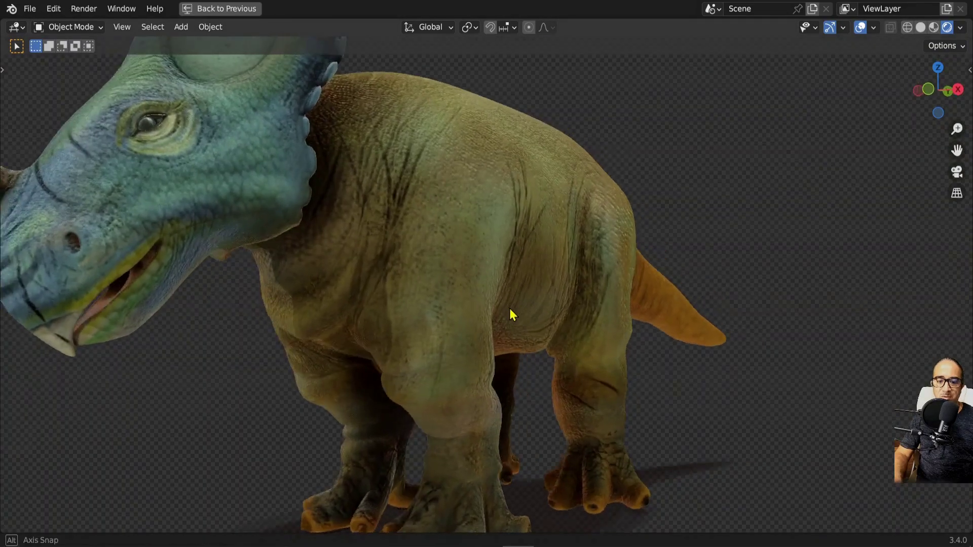
scroll(510, 317, "down", 4)
middle_click_drag(508, 360, 494, 347)
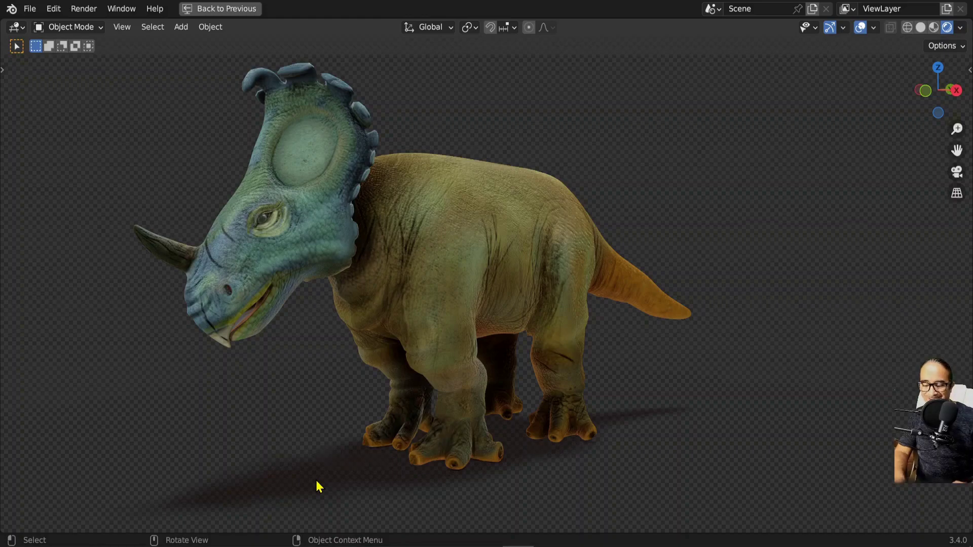
key("KP_0")
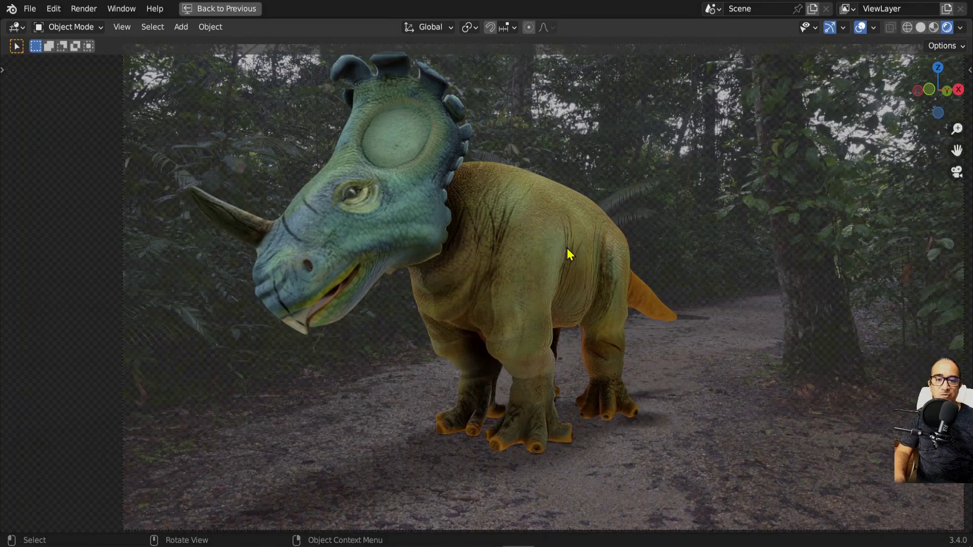
scroll(566, 248, "down", 2)
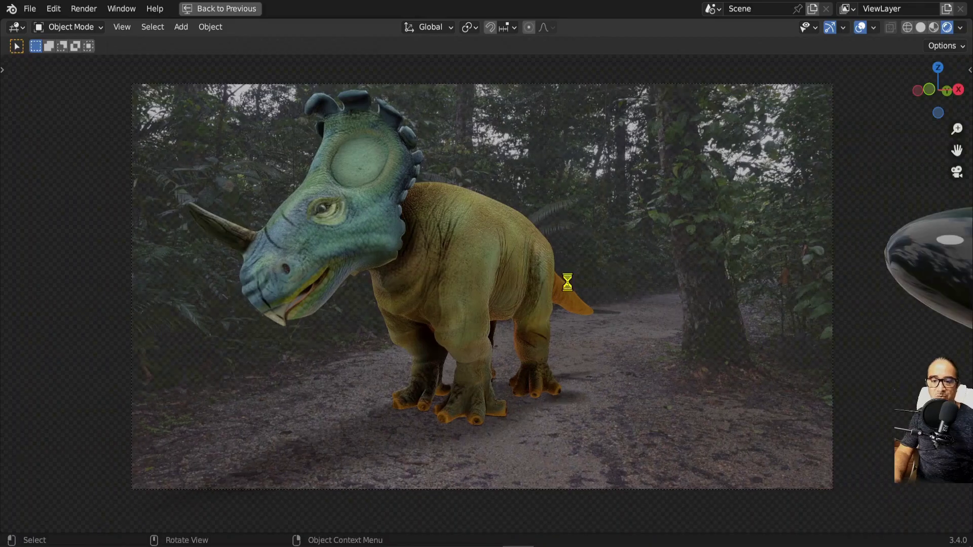
Step: Render the camera view with F12, opening the Render Result window
key("F12")
scroll(556, 284, "down", 1)
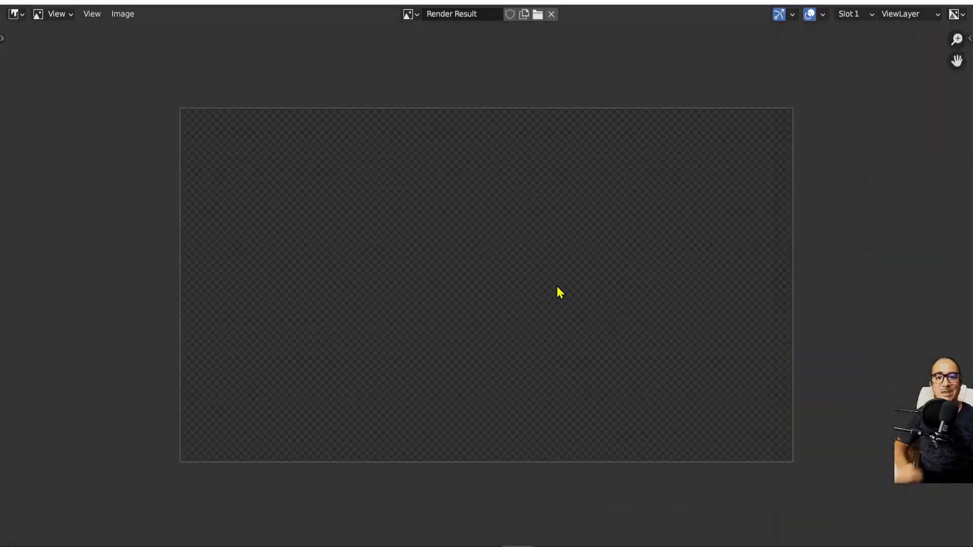